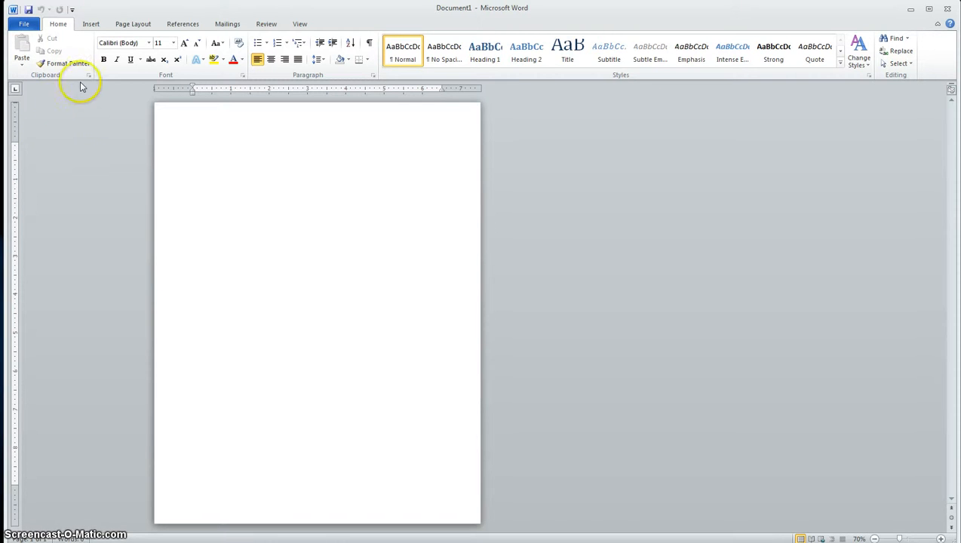
Step: Set the page margins to Normal, 1 inch on every side
{"action": "left_click", "coordinate": [133, 25]}
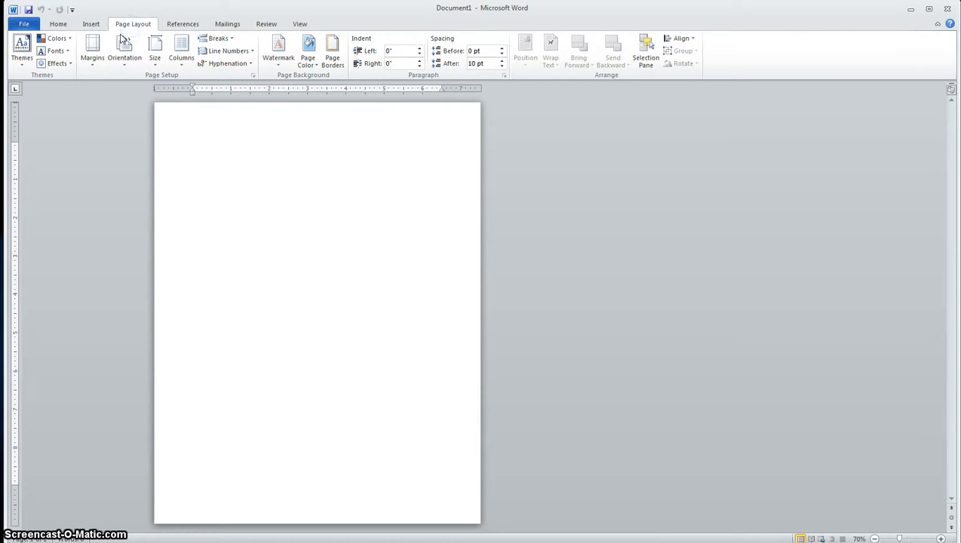
{"action": "left_click", "coordinate": [89, 53]}
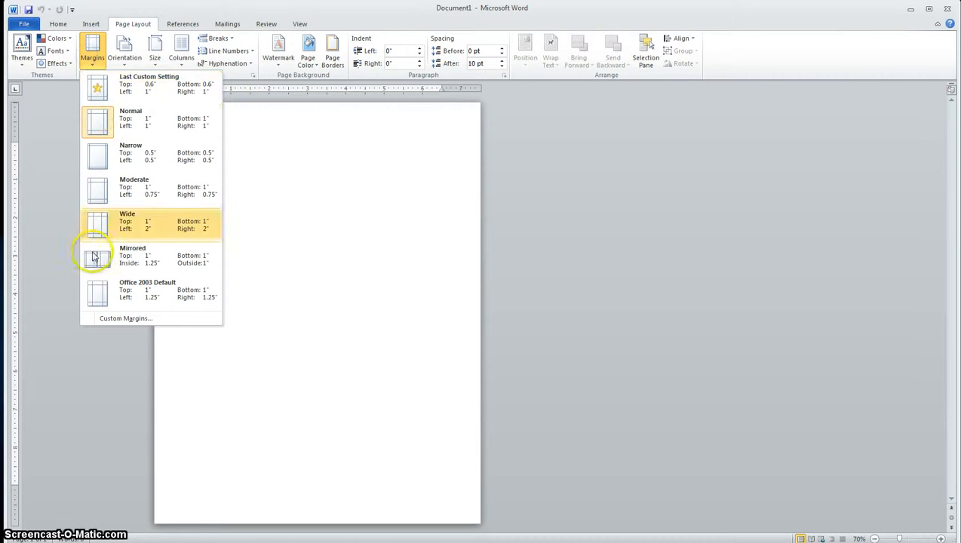
{"action": "left_click", "coordinate": [113, 318]}
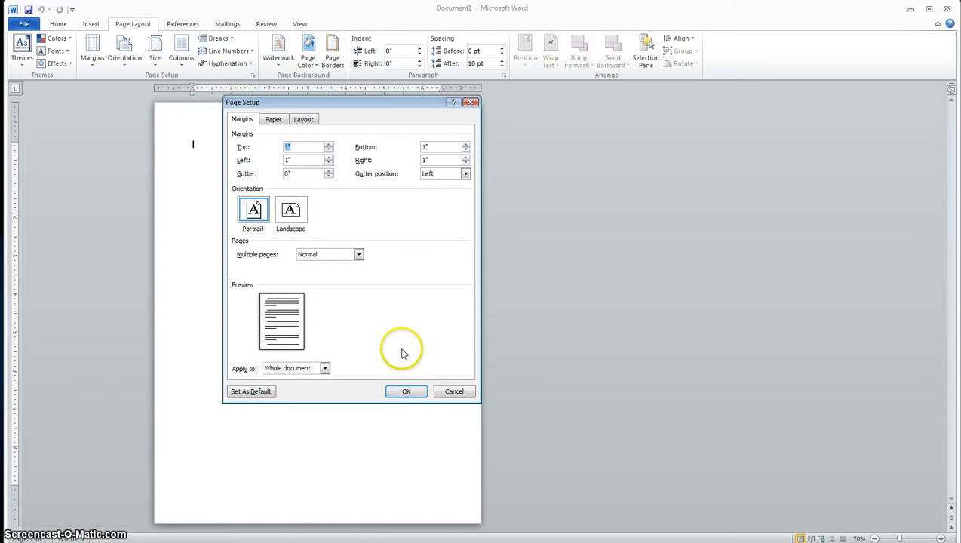
{"action": "left_click", "coordinate": [406, 392]}
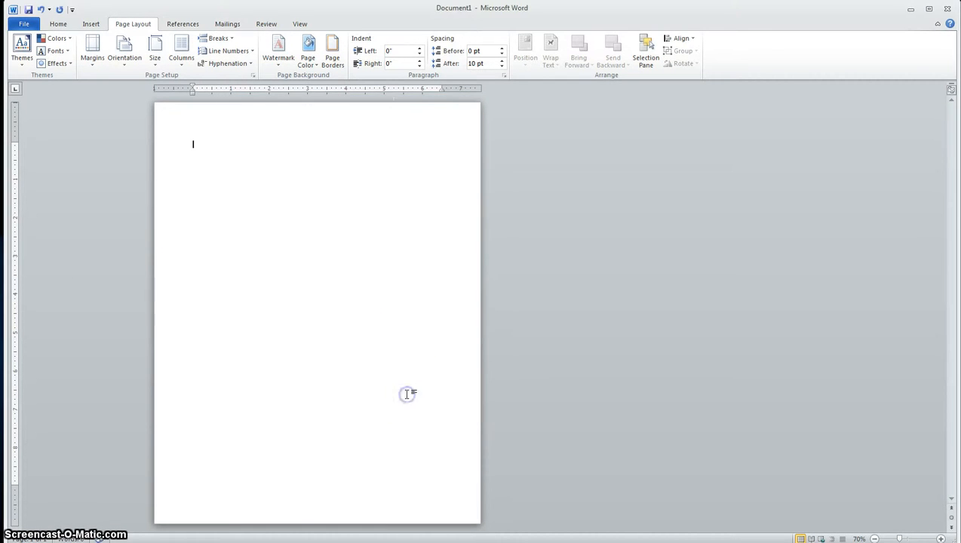
{"action": "left_click", "coordinate": [92, 62]}
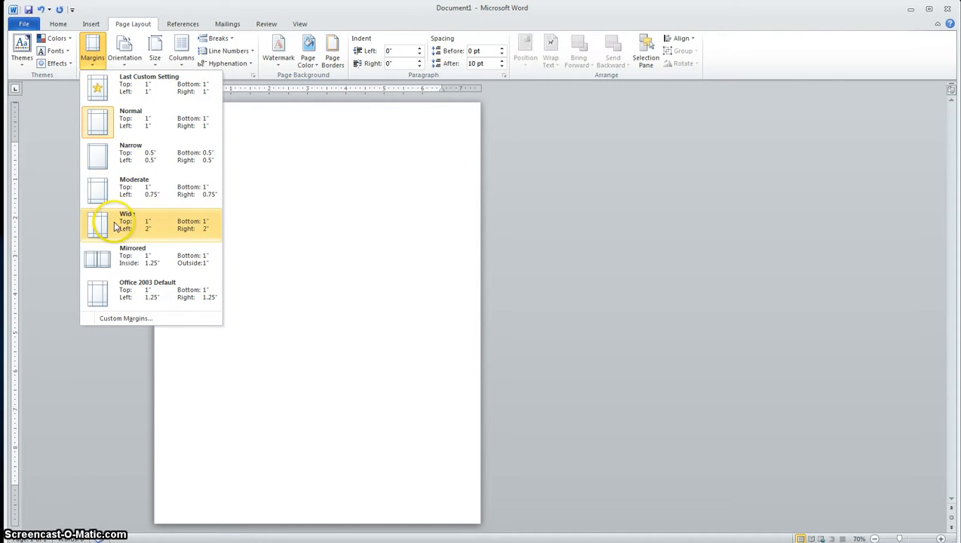
{"action": "left_click", "coordinate": [128, 129]}
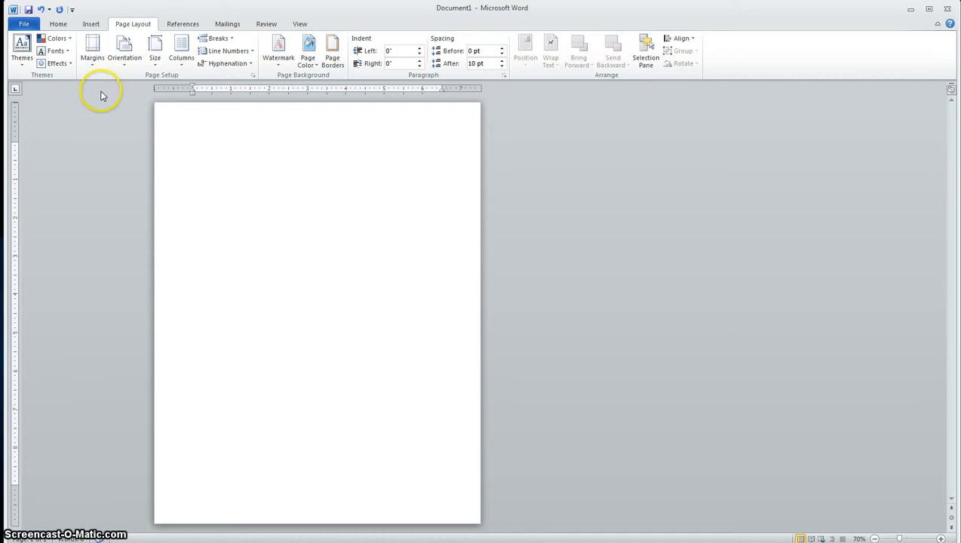
Step: Set the font to bold Berlin Sans FB at size 12 and enter the person's full name at the start of the page
{"action": "left_click", "coordinate": [63, 25]}
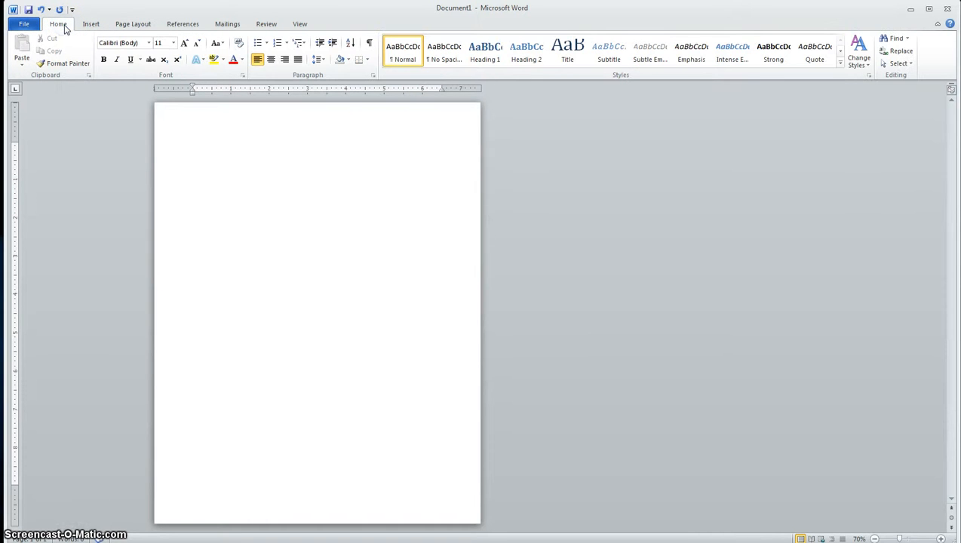
{"action": "left_click", "coordinate": [150, 43]}
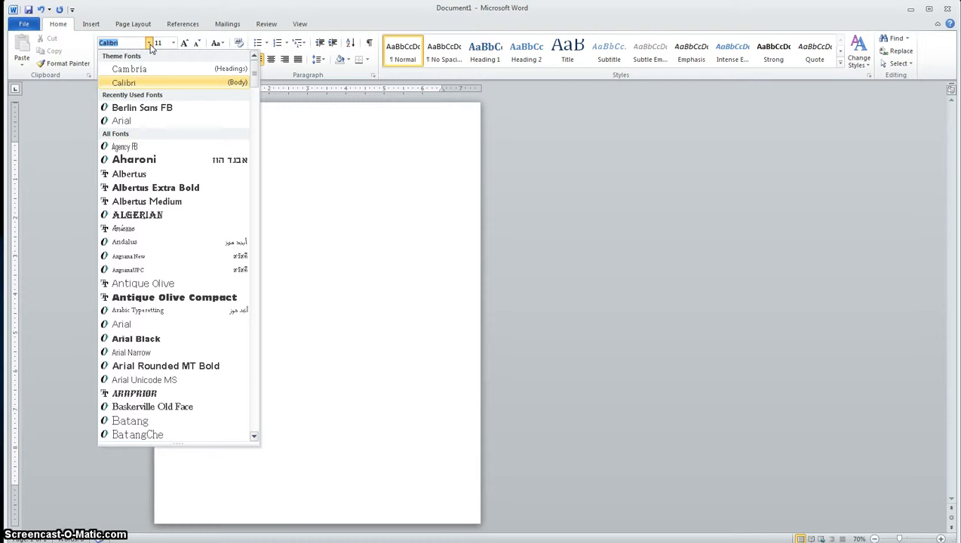
{"action": "scroll", "coordinate": [166, 191], "scroll_direction": "down", "scroll_amount": 1}
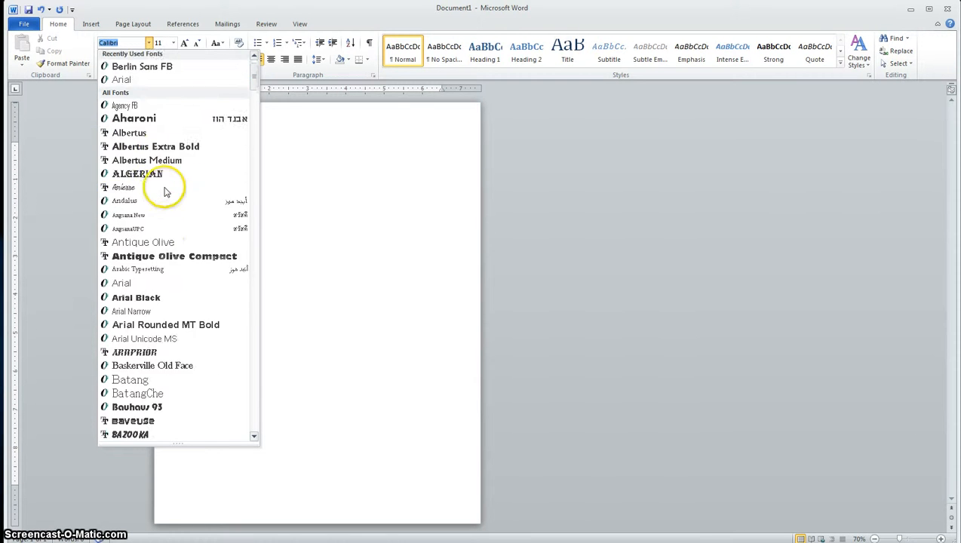
{"action": "scroll", "coordinate": [166, 192], "scroll_direction": "down", "scroll_amount": 5}
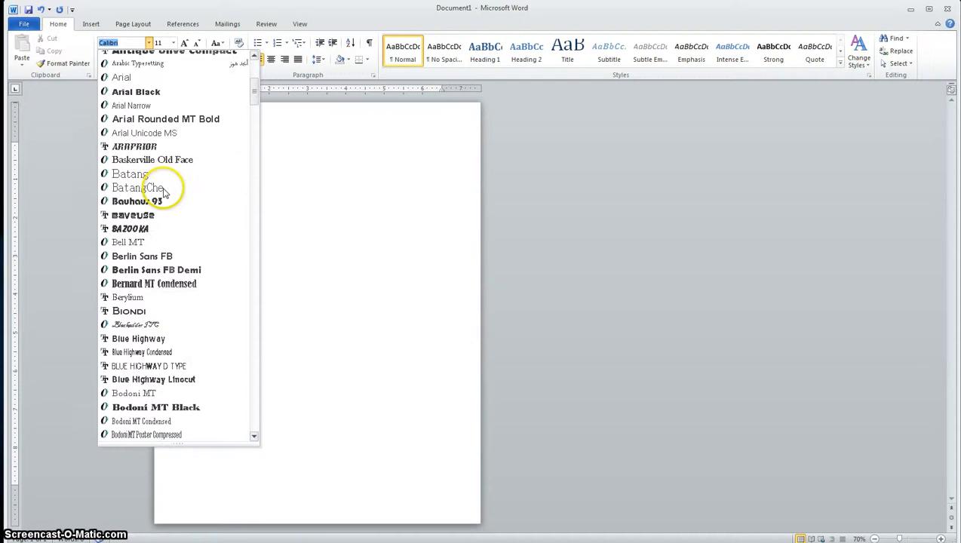
{"action": "left_click", "coordinate": [168, 262]}
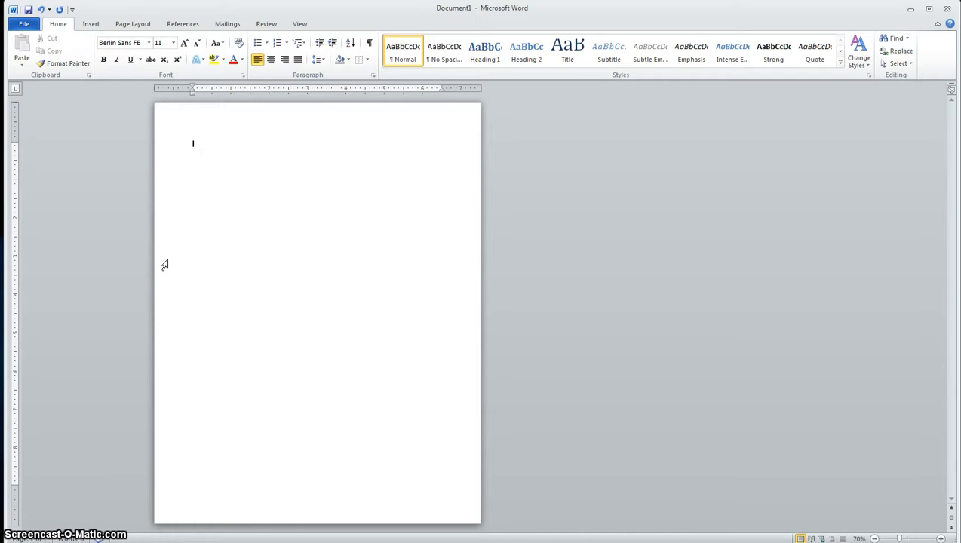
{"action": "left_click", "coordinate": [174, 45]}
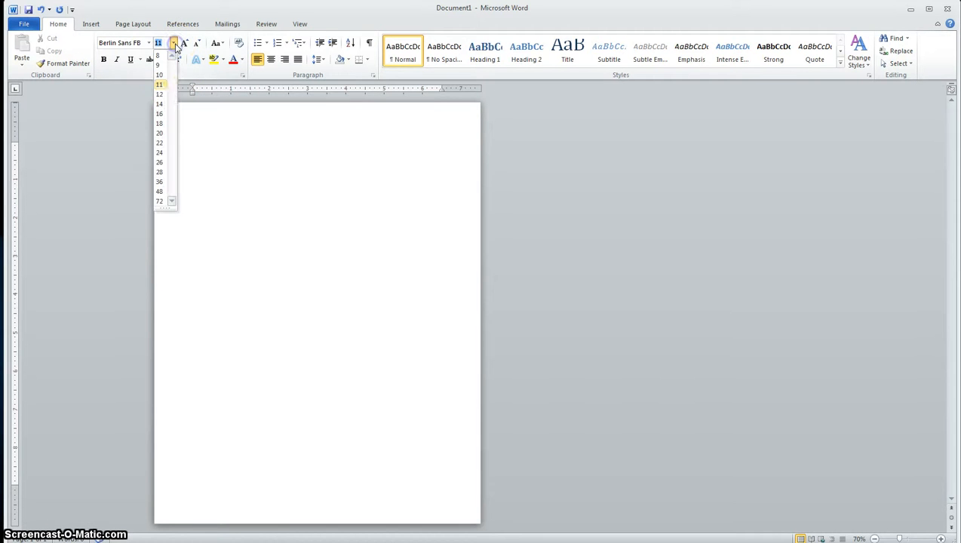
{"action": "left_click", "coordinate": [163, 97]}
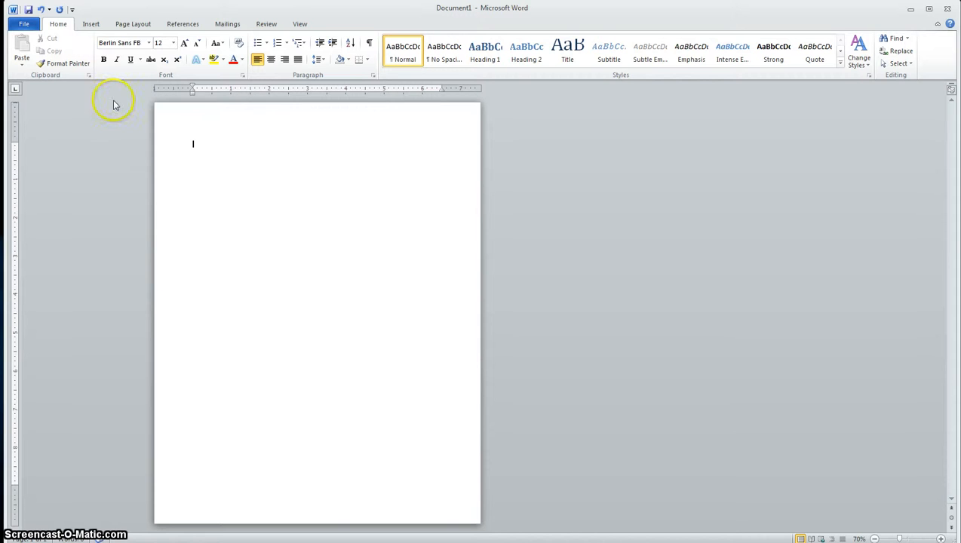
{"action": "left_click", "coordinate": [104, 62]}
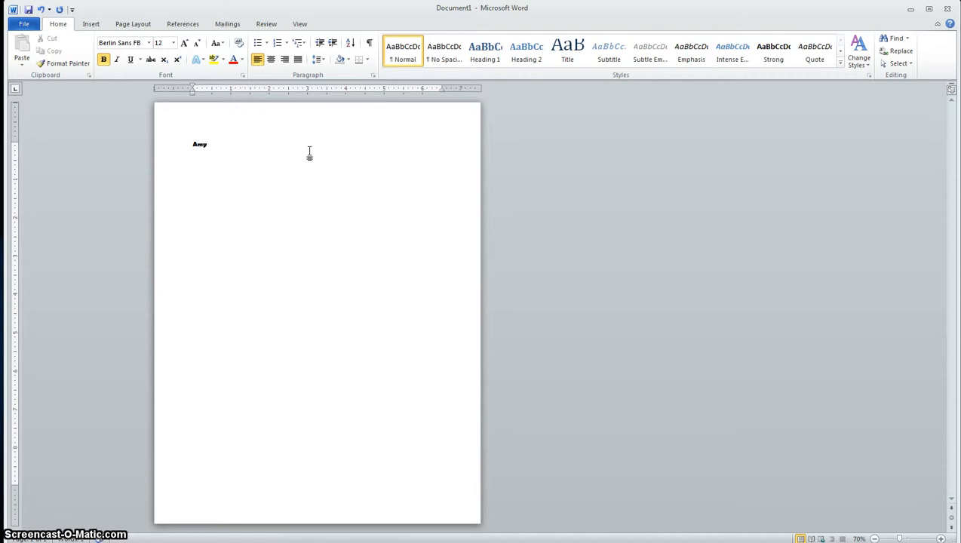
{"action": "type", "text": "letcher"}
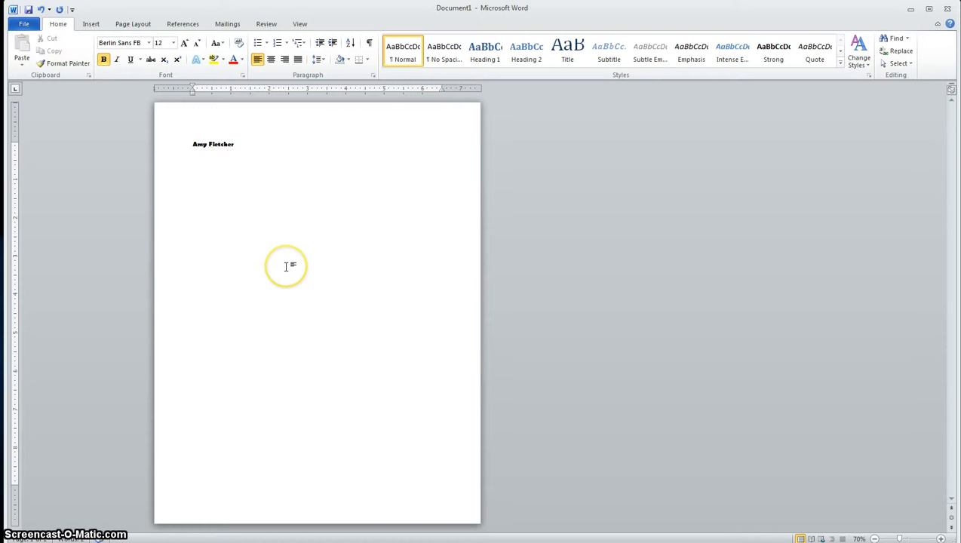
Step: Insert a table with six columns and eight rows below the name
{"action": "left_click", "coordinate": [91, 25]}
{"action": "left_click", "coordinate": [99, 58]}
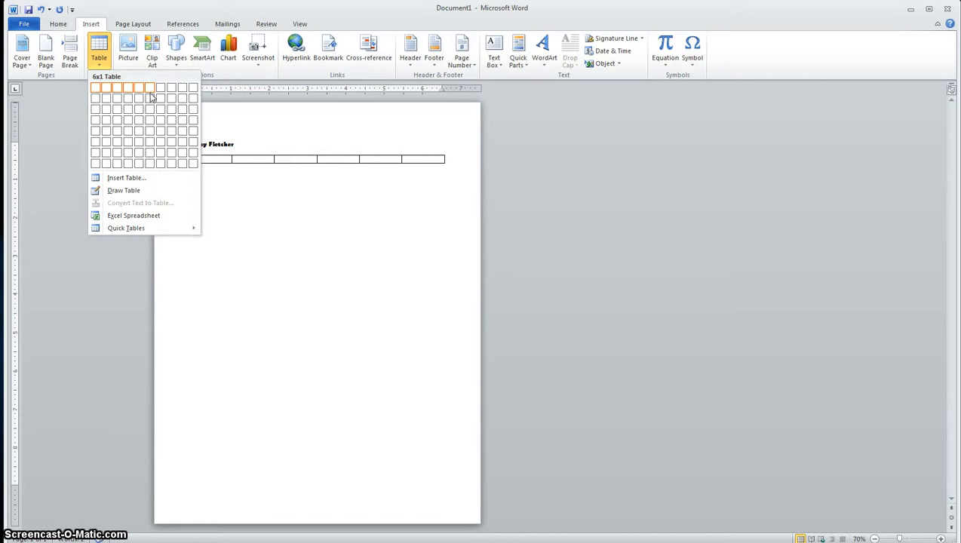
{"action": "left_click", "coordinate": [154, 164]}
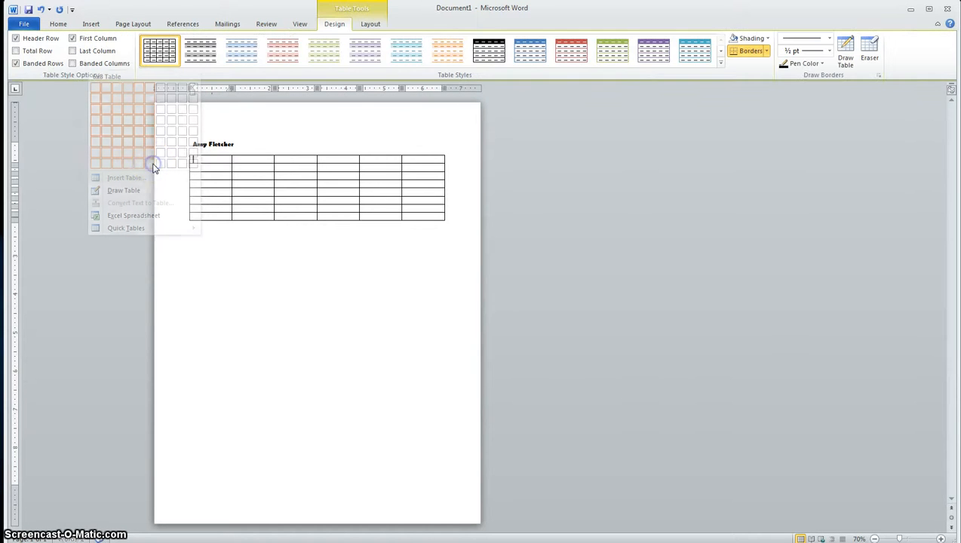
{"action": "left_click", "coordinate": [181, 250]}
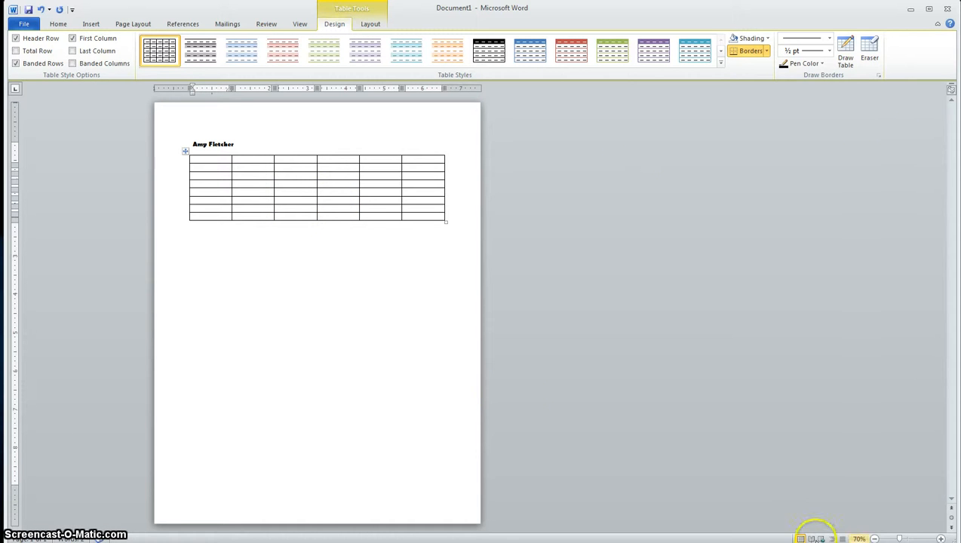
Step: Try to stretch the table out to the page's right edge and down the page, and undo the resize
{"action": "left_click", "coordinate": [875, 539]}
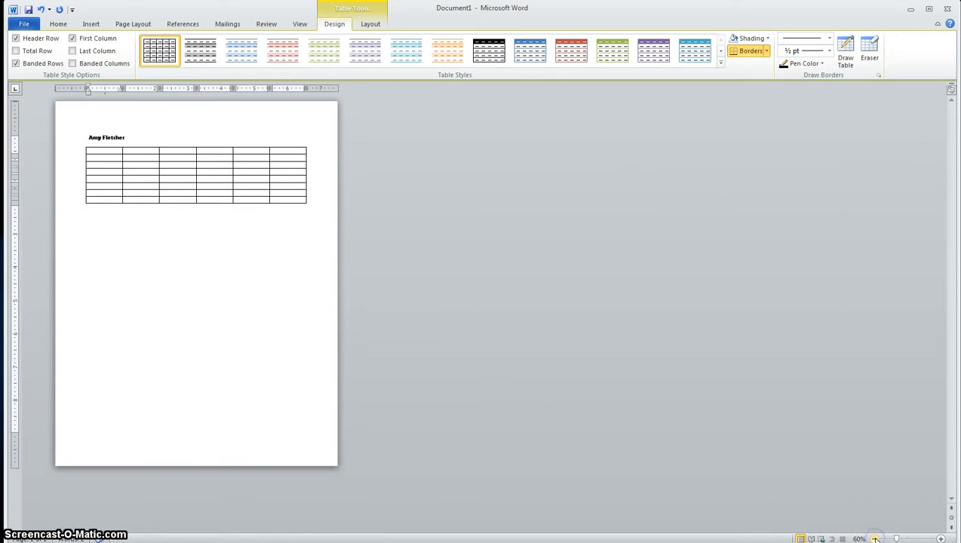
{"action": "left_click", "coordinate": [942, 539]}
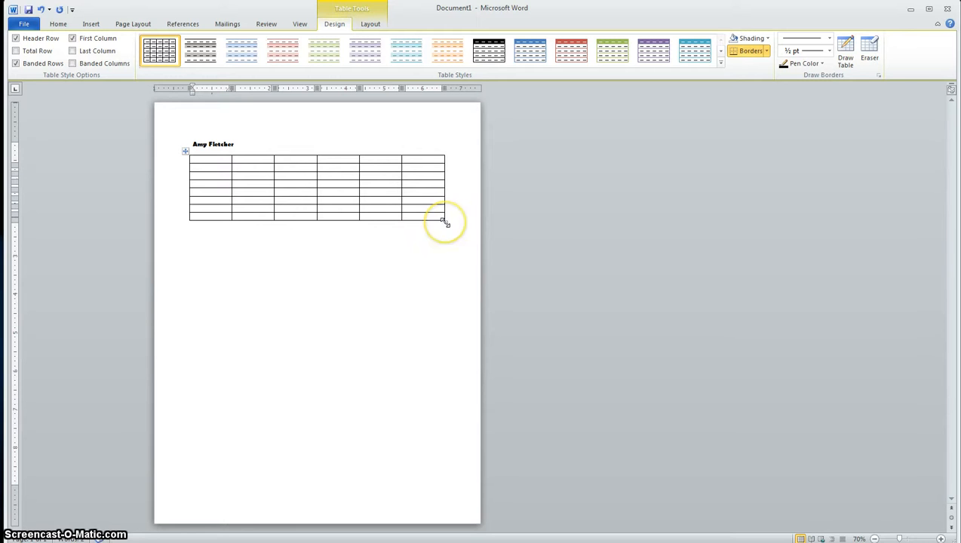
{"action": "mouse_move", "coordinate": [446, 223]}
{"action": "left_mouse_down"}
{"action": "mouse_move", "coordinate": [442, 425]}
{"action": "mouse_move", "coordinate": [487, 490]}
{"action": "mouse_move", "coordinate": [518, 499]}
{"action": "left_mouse_up"}
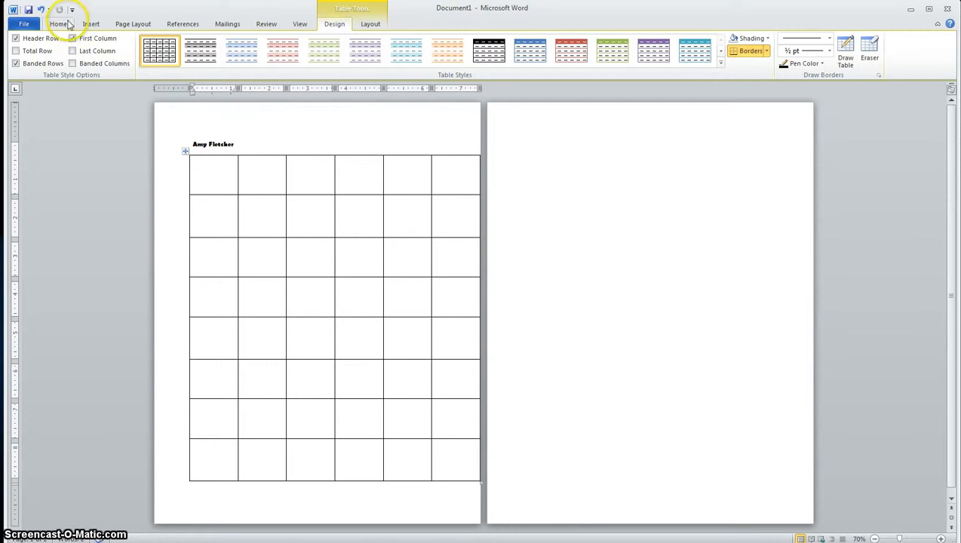
{"action": "left_click", "coordinate": [41, 11]}
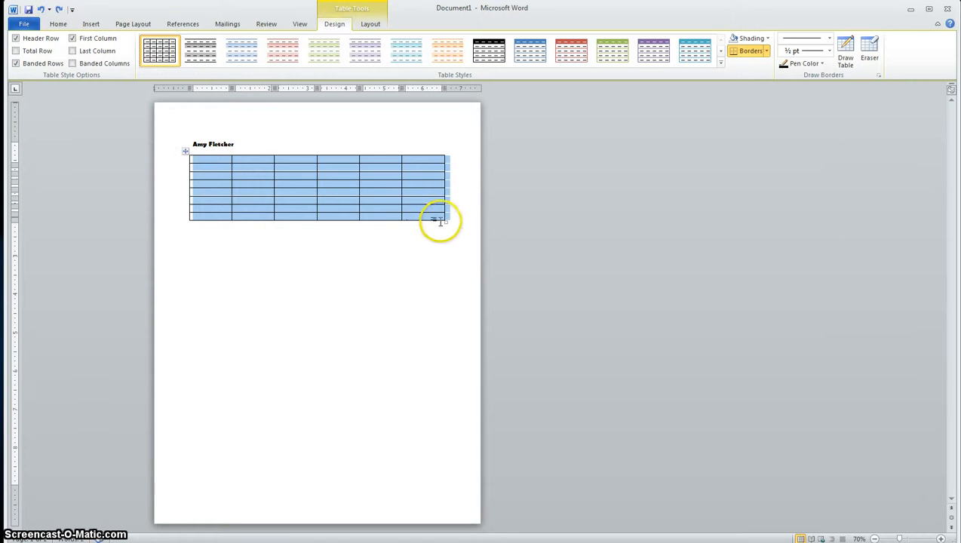
Step: Enlarge the table downward to fill most of the page while keeping its width within the page margins
{"action": "left_click_drag", "start_coordinate": [447, 223], "coordinate": [440, 477]}
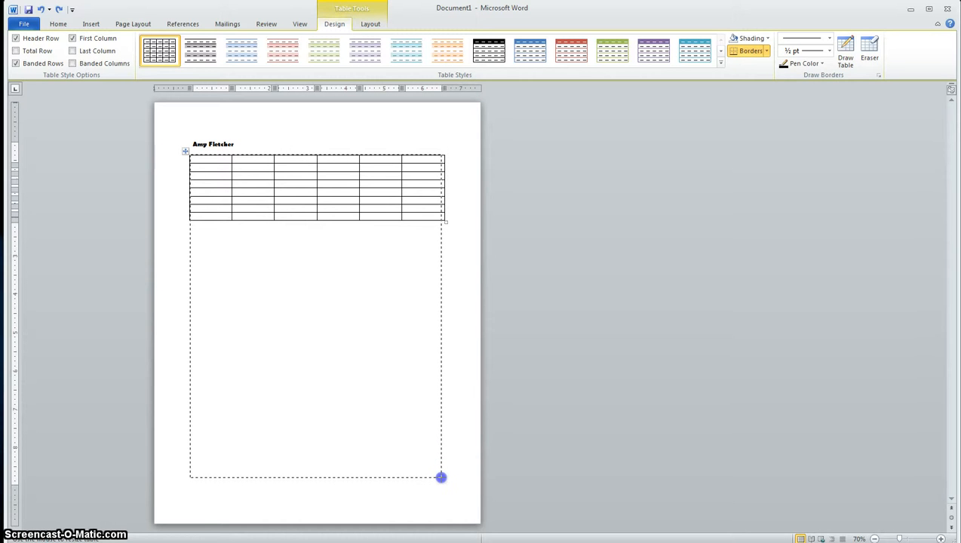
{"action": "left_click_drag", "start_coordinate": [441, 477], "coordinate": [440, 477]}
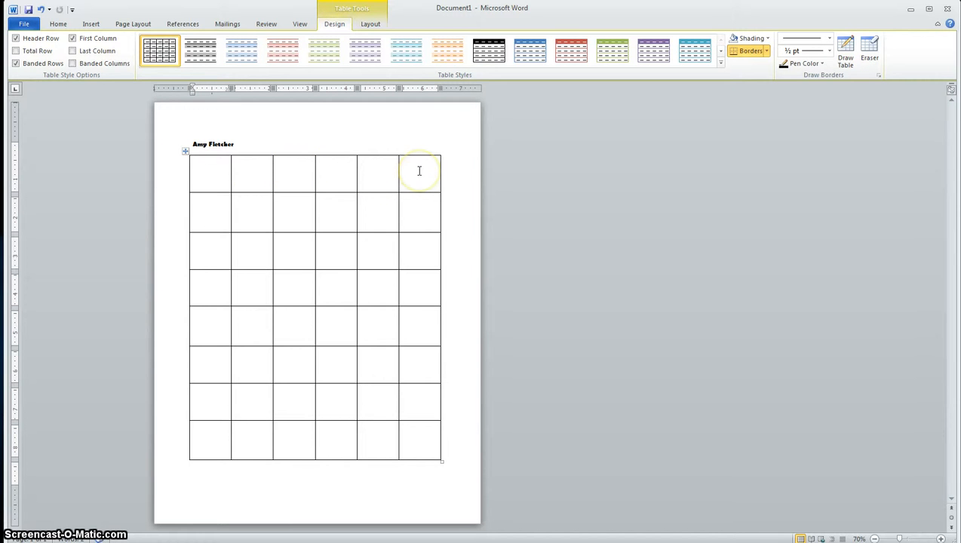
Step: Enter the weekday headings Monday, Tuesday, Wednesday, Thursday and Friday in the table's first row, starting in the second column
{"action": "left_click", "coordinate": [253, 170]}
{"action": "type", "text": "Monday"}
{"action": "key", "text": "Tab"}
{"action": "type", "text": "Tu"}
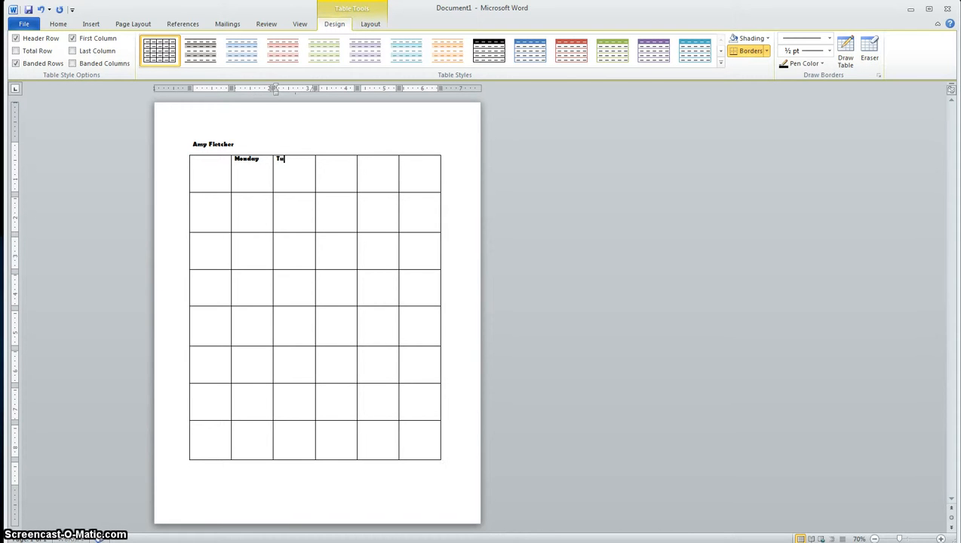
{"action": "type", "text": "esday"}
{"action": "key", "text": "Tab"}
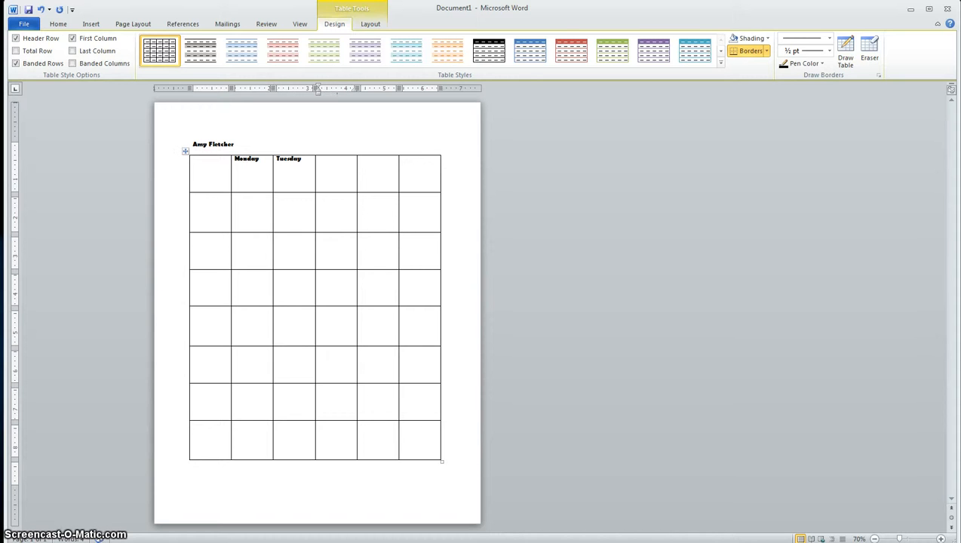
{"action": "type", "text": "Wedn"}
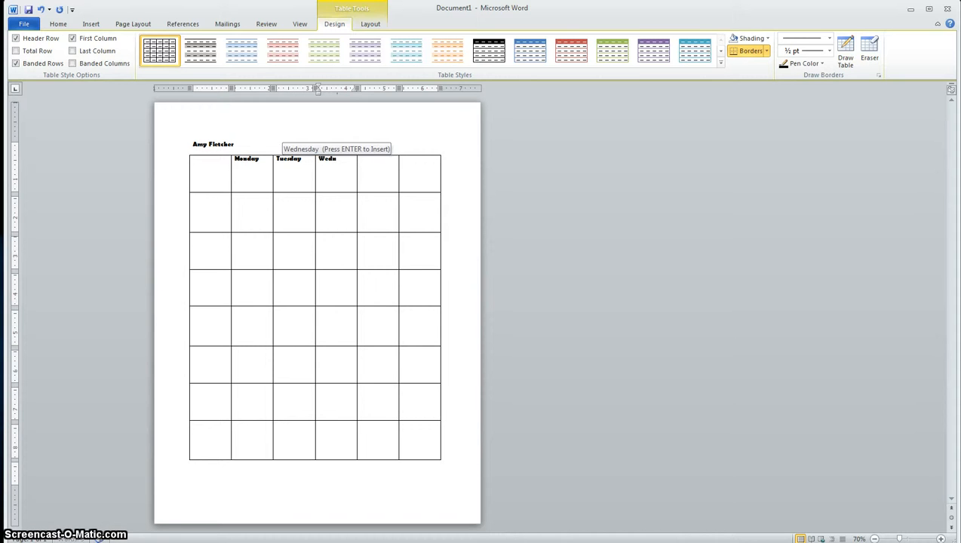
{"action": "type", "text": "esday"}
{"action": "key", "text": "Tab"}
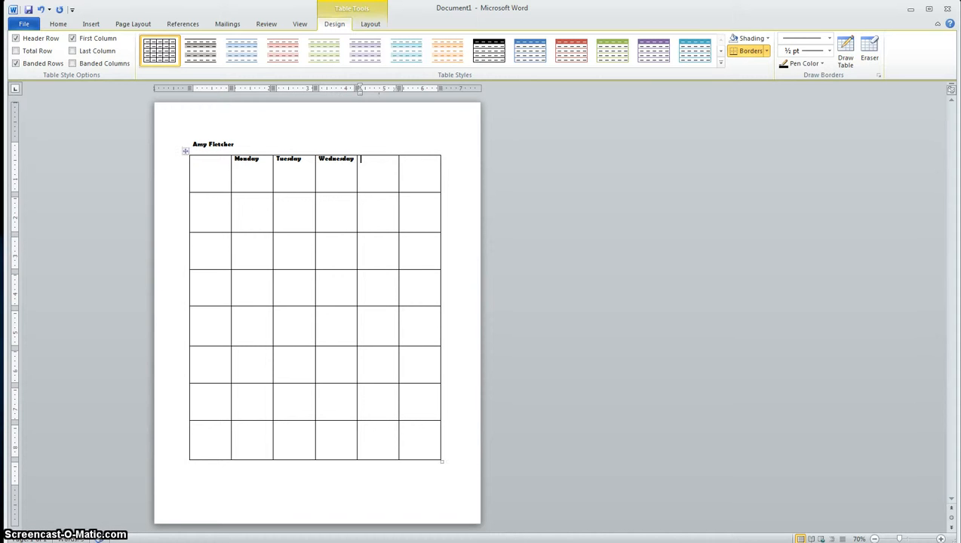
{"action": "type", "text": "Thursday"}
{"action": "key", "text": "Tab"}
{"action": "type", "text": "Friday"}
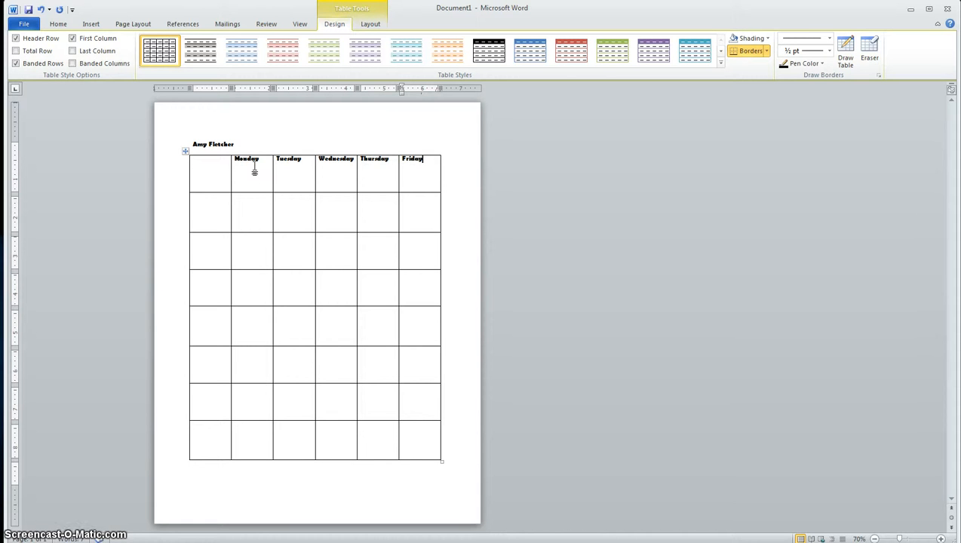
Step: Enter Blue in the second row under Monday, Wednesday and Friday
{"action": "left_click", "coordinate": [261, 199]}
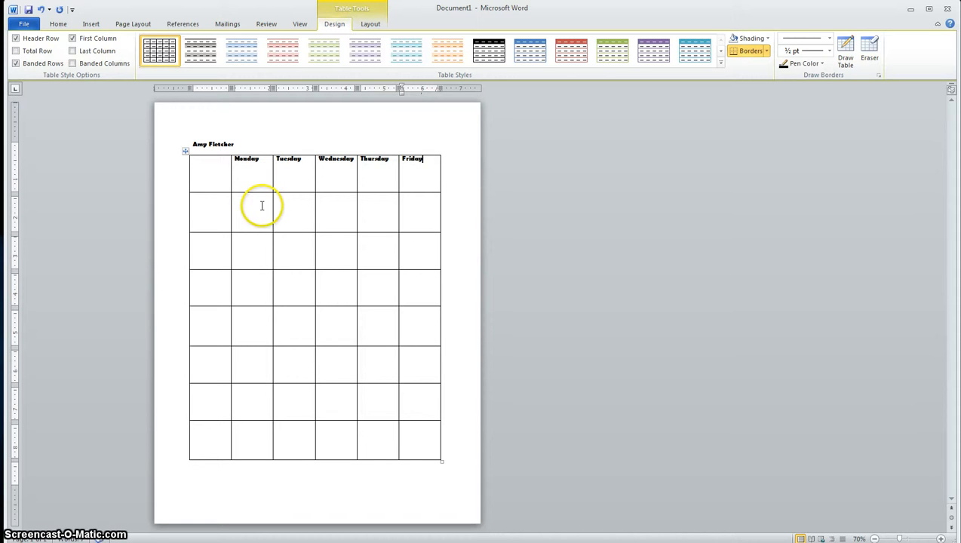
{"action": "left_click", "coordinate": [262, 205]}
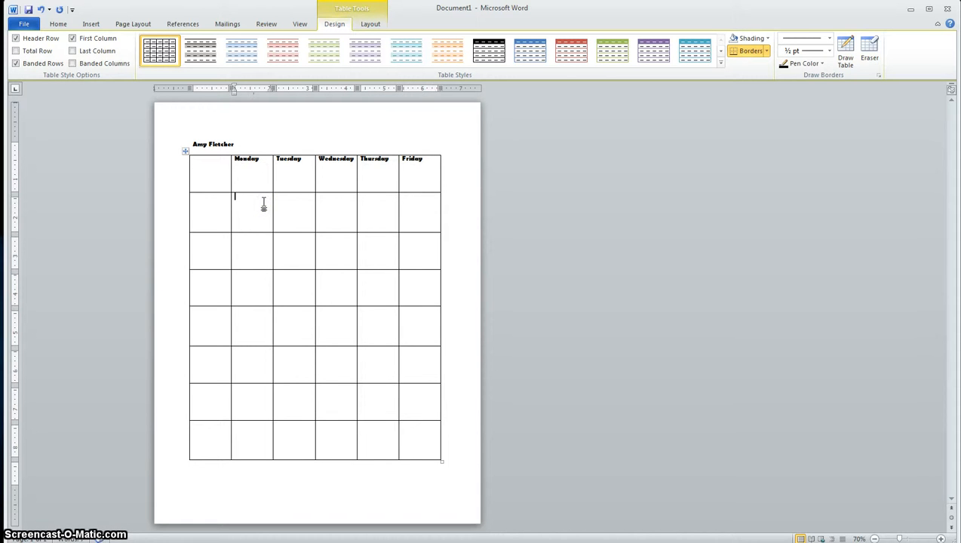
{"action": "type", "text": "Blu"}
{"action": "key", "text": "Tab"}
{"action": "key", "text": "Tab"}
{"action": "type", "text": "B"}
{"action": "key", "text": "Tab"}
{"action": "key", "text": "Tab"}
{"action": "type", "text": "Bl"}
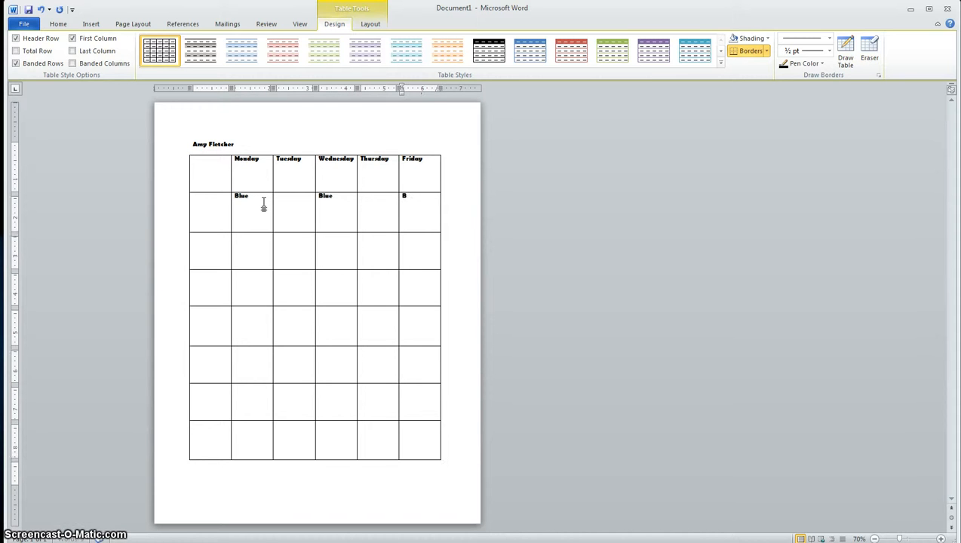
{"action": "type", "text": "ue"}
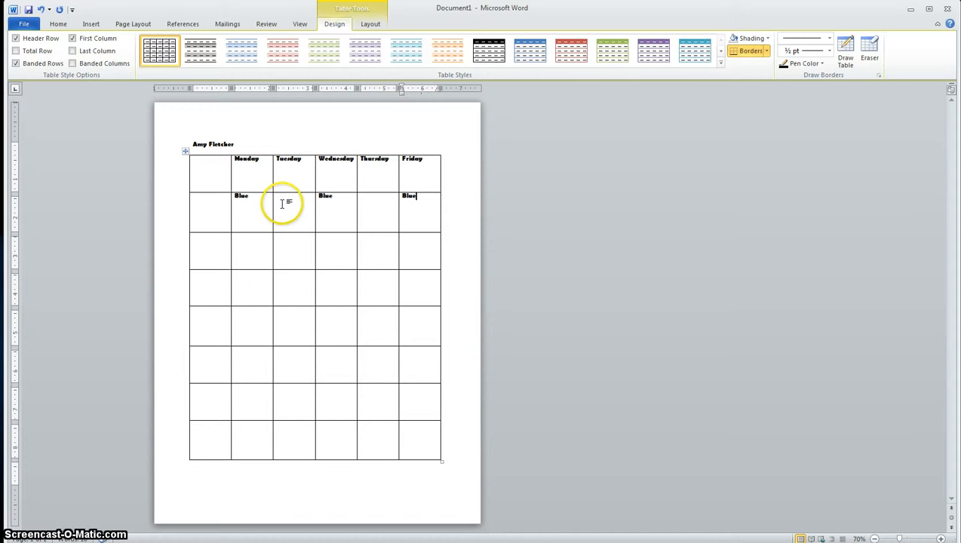
Step: Enter Gold in the second row under Tuesday and Thursday
{"action": "left_click", "coordinate": [282, 204]}
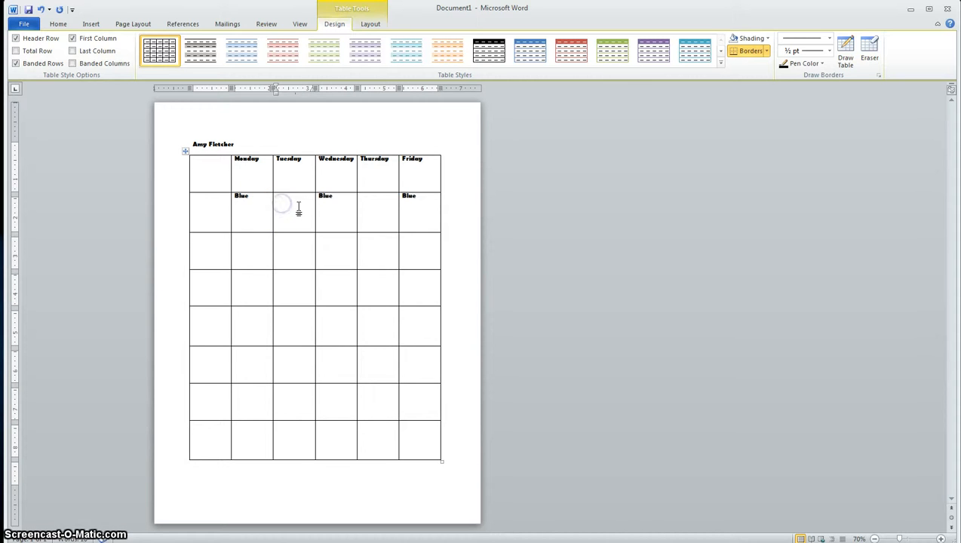
{"action": "type", "text": "Gold"}
{"action": "key", "text": "Tab"}
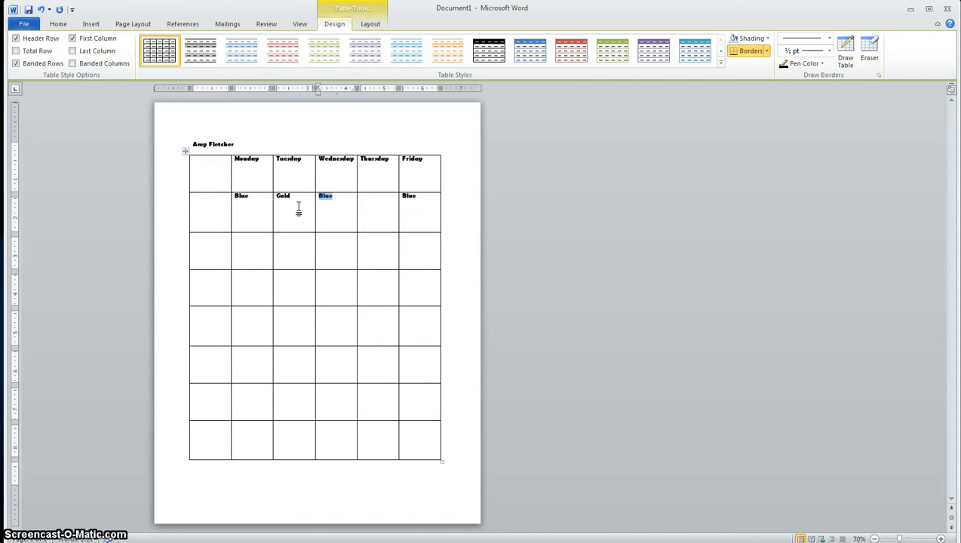
{"action": "key", "text": "Tab"}
{"action": "type", "text": "Gold"}
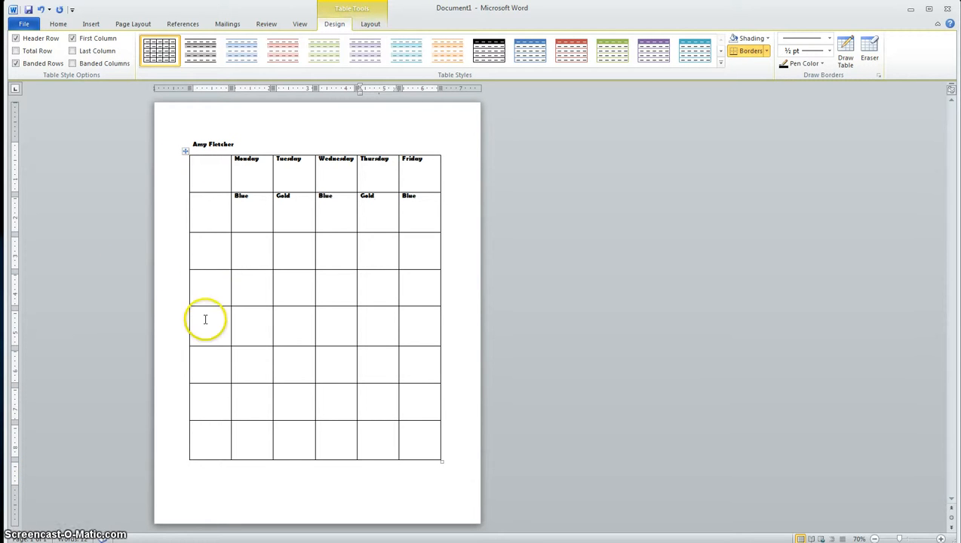
Step: Enter the subjects English, Science, Math, Computers and Music down the first column, starting in the third row
{"action": "left_click", "coordinate": [209, 241]}
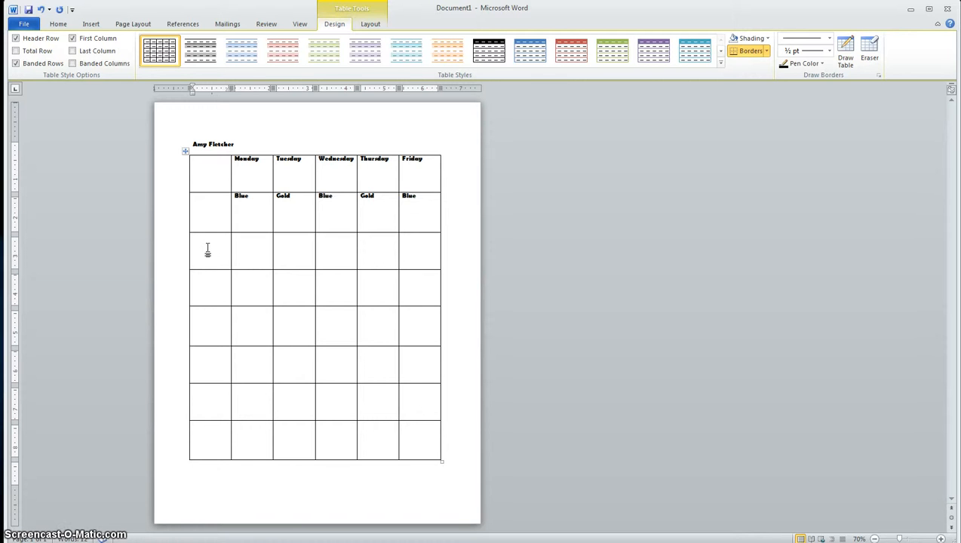
{"action": "type", "text": "En"}
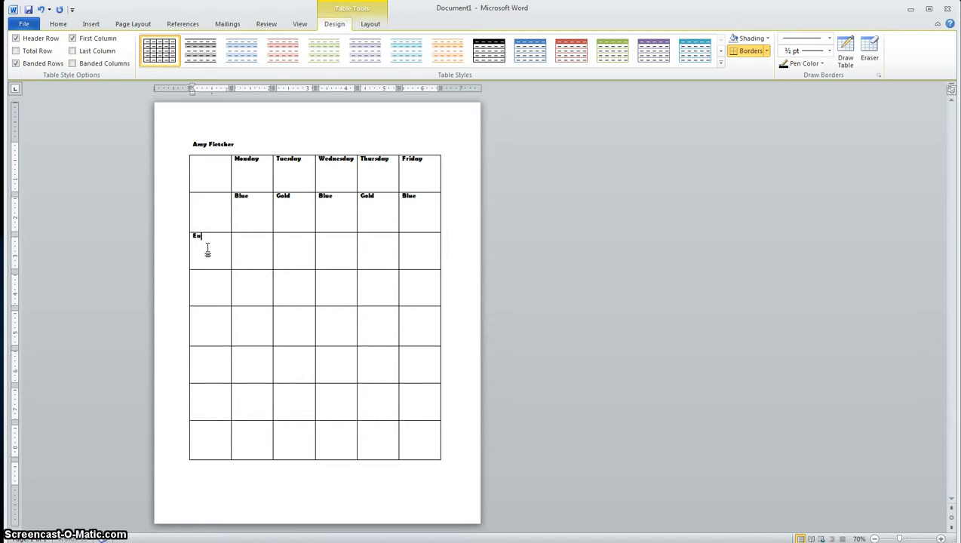
{"action": "type", "text": "glish"}
{"action": "type", "text": "Science"}
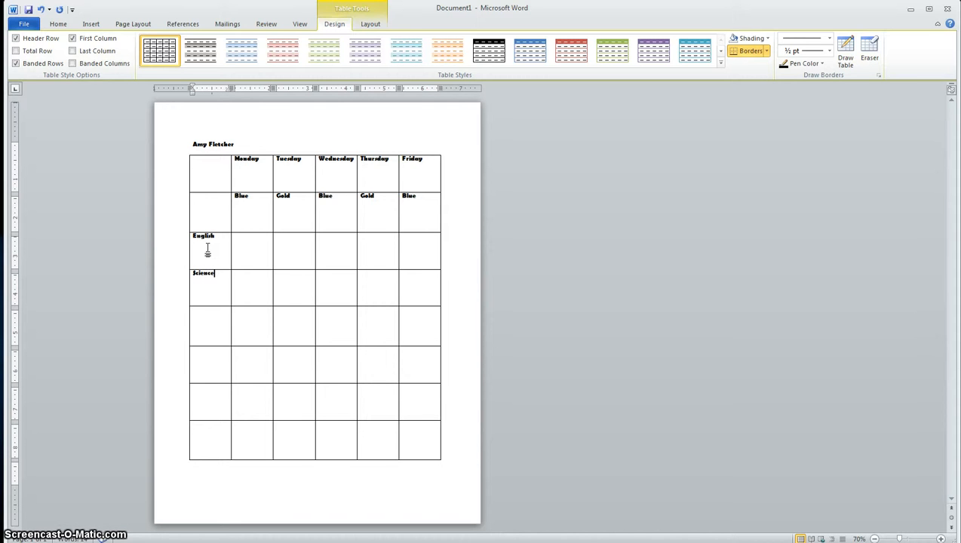
{"action": "key", "text": "Down"}
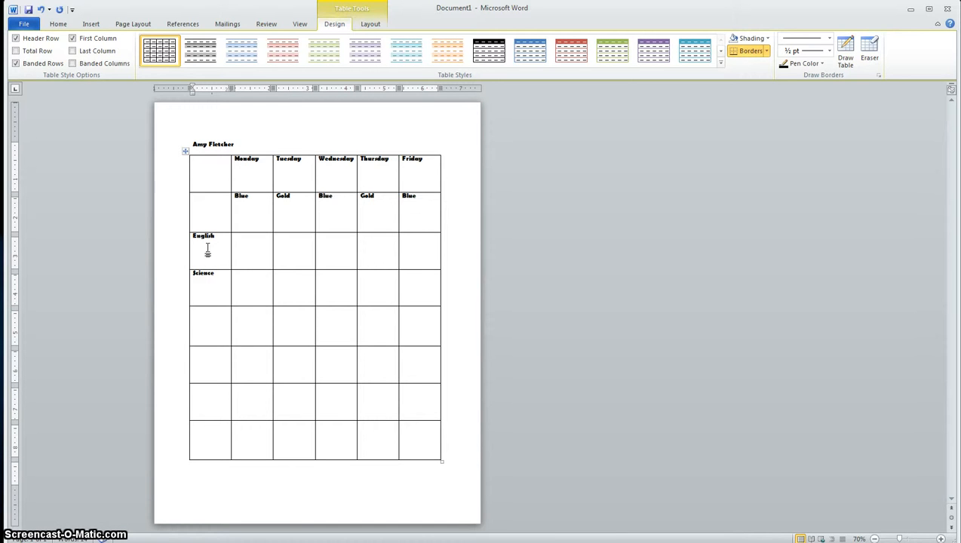
{"action": "type", "text": "Ma"}
{"action": "type", "text": "Computers"}
{"action": "key", "text": "Down"}
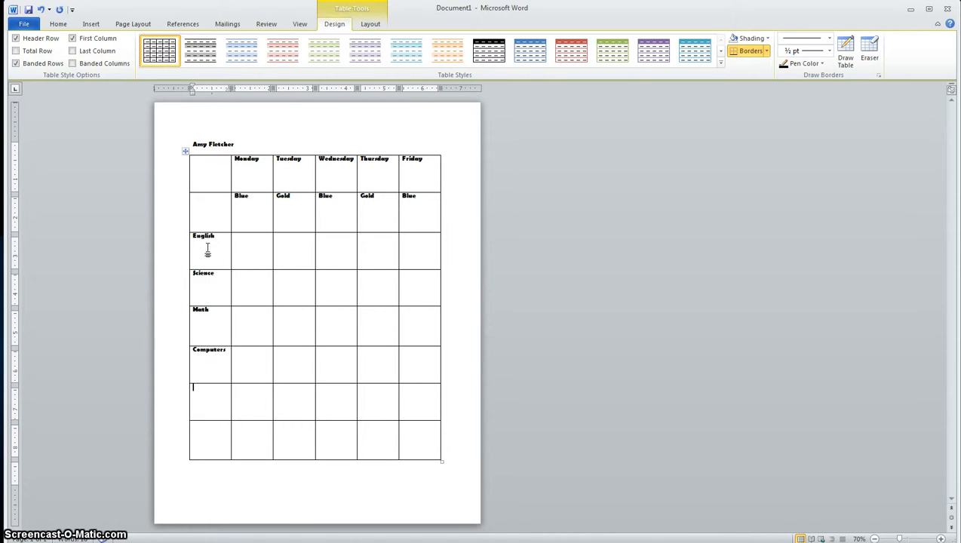
{"action": "type", "text": "Music"}
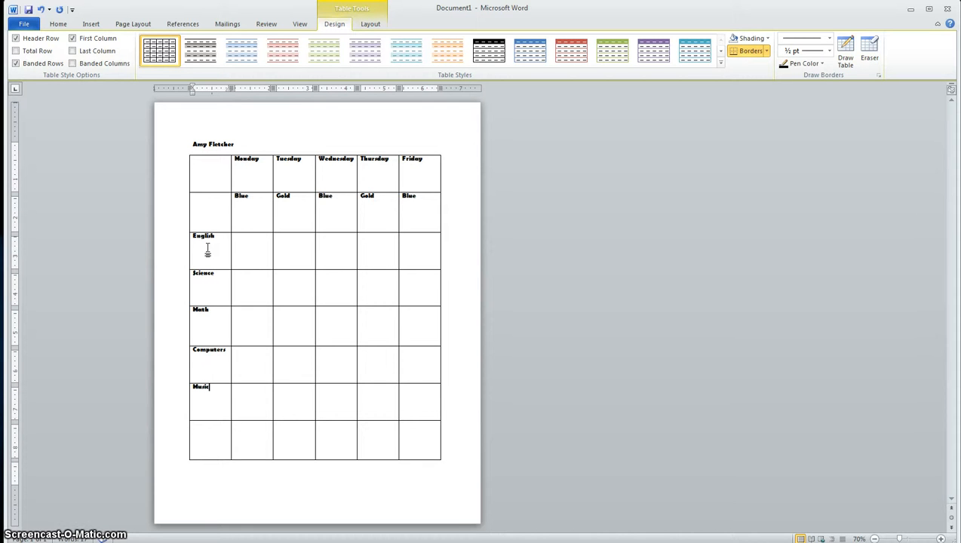
{"action": "key", "text": "Down"}
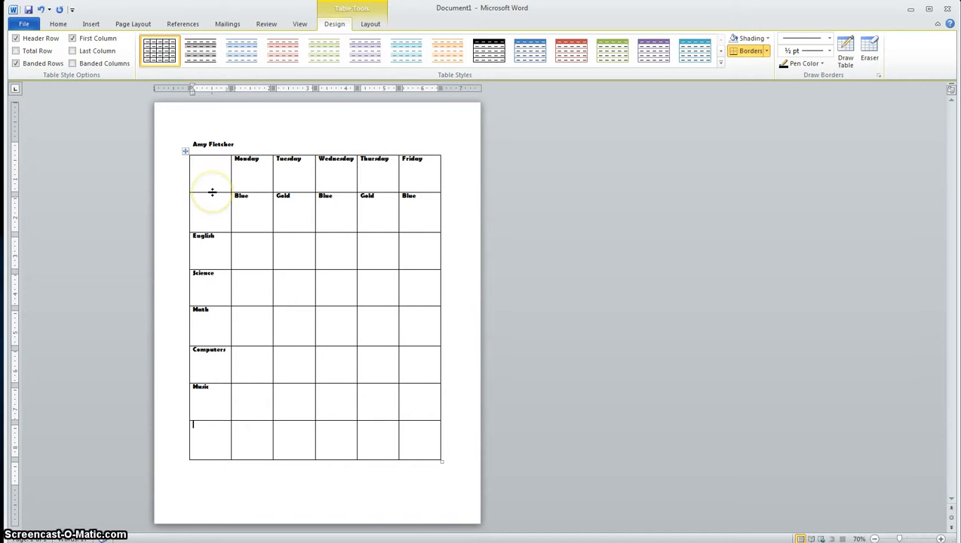
Step: Shrink the weekday and Blue/Gold rows to one text line each, and stretch the table down to refill the page
{"action": "left_click_drag", "start_coordinate": [212, 193], "coordinate": [213, 163]}
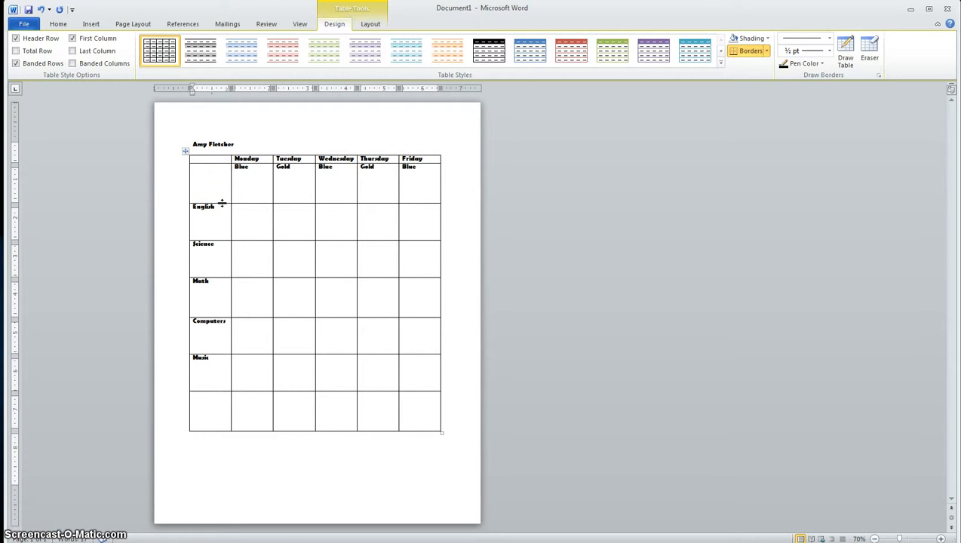
{"action": "left_click_drag", "start_coordinate": [223, 202], "coordinate": [224, 169]}
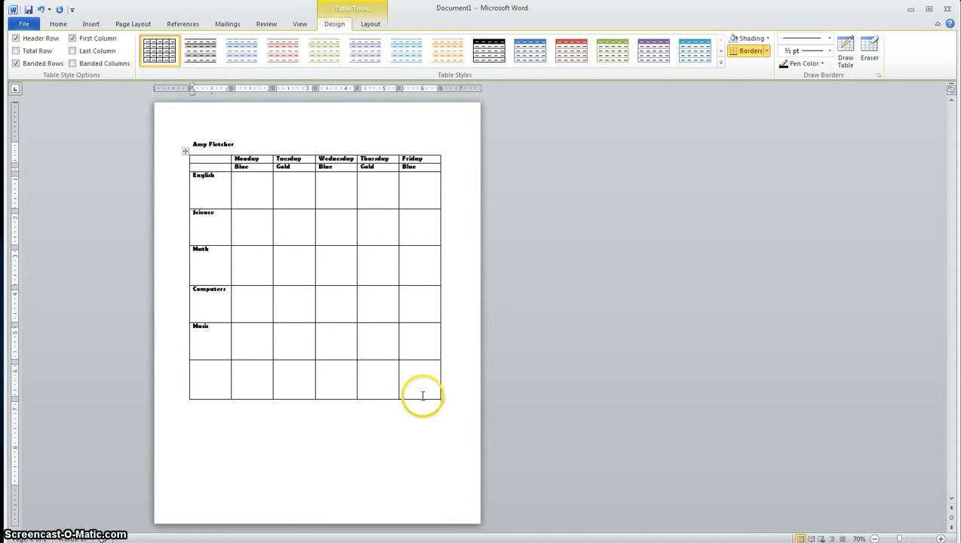
{"action": "left_click_drag", "start_coordinate": [441, 401], "coordinate": [444, 474]}
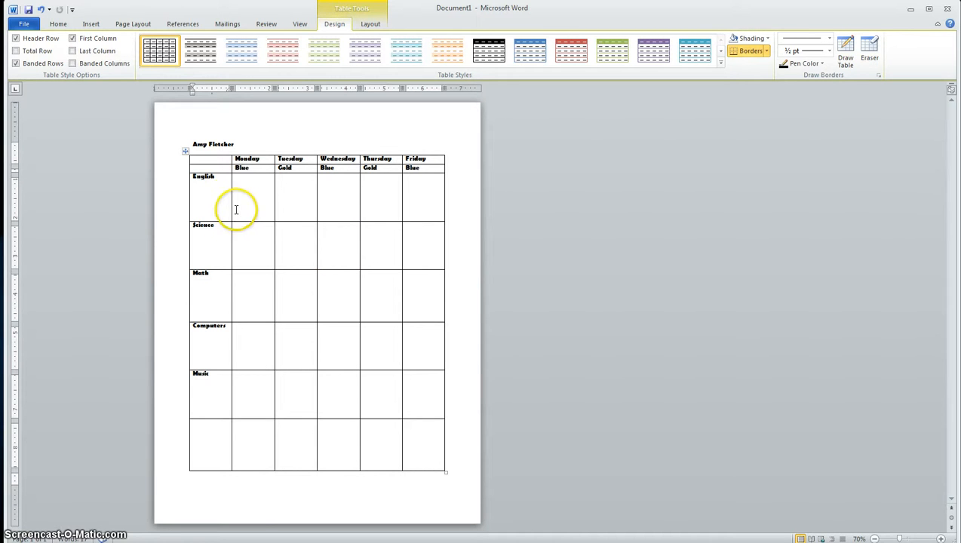
Step: Add an empty line below the English label in the first column
{"action": "left_click", "coordinate": [224, 178]}
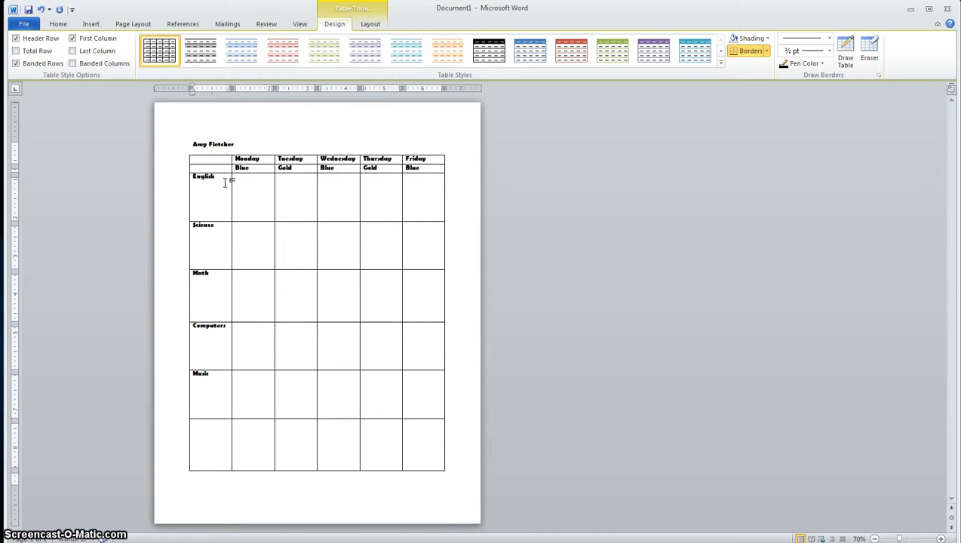
{"action": "key", "text": "Return"}
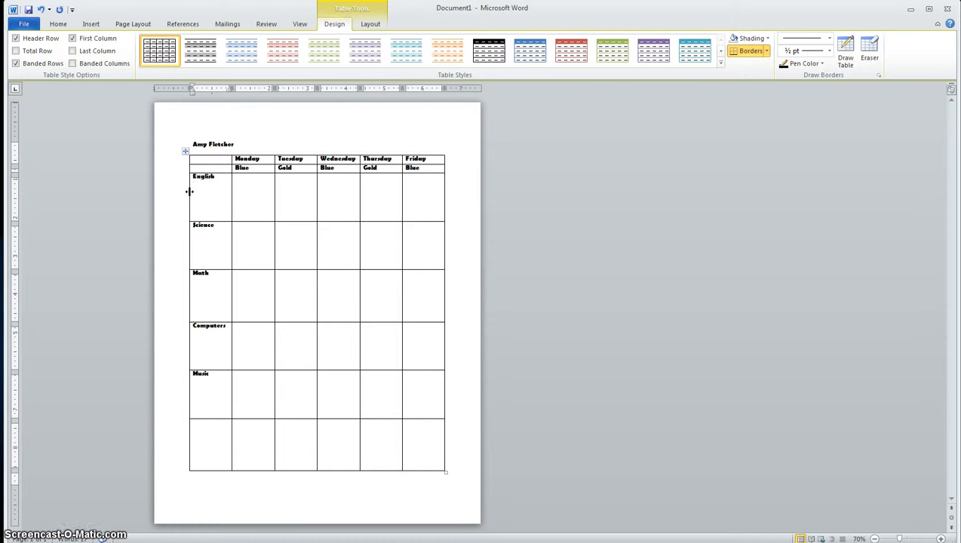
{"action": "left_click", "coordinate": [197, 193]}
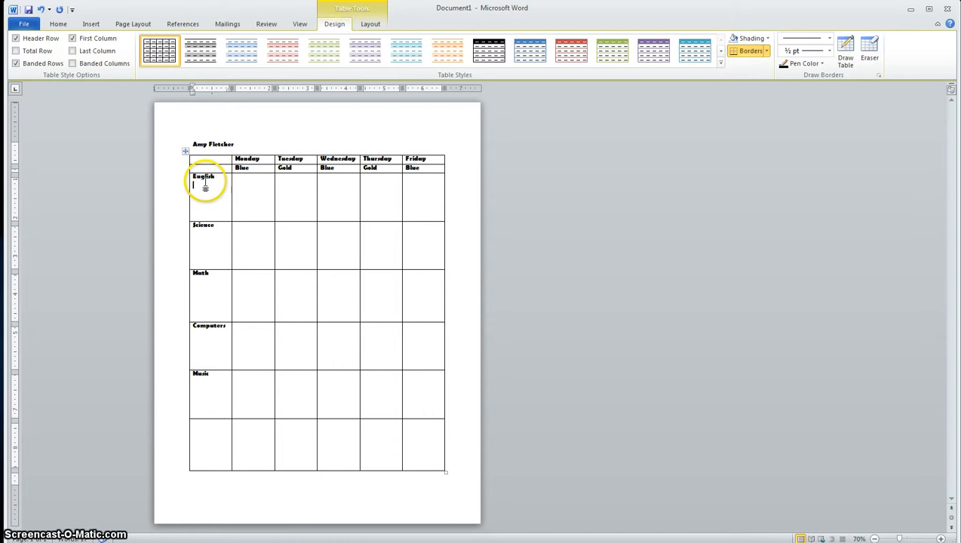
{"action": "left_click", "coordinate": [224, 228]}
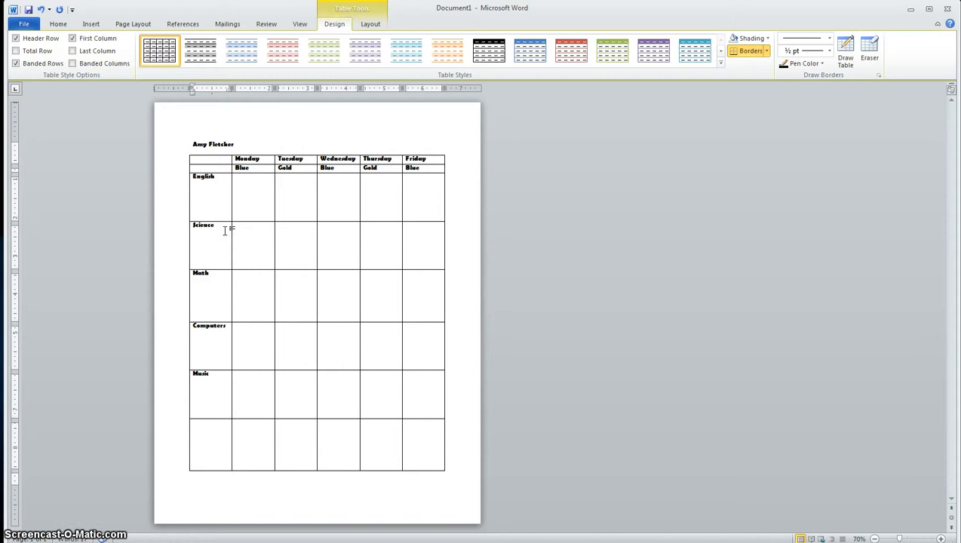
Step: Start a new line below the Math label and search the clip art for math
{"action": "left_click", "coordinate": [219, 276]}
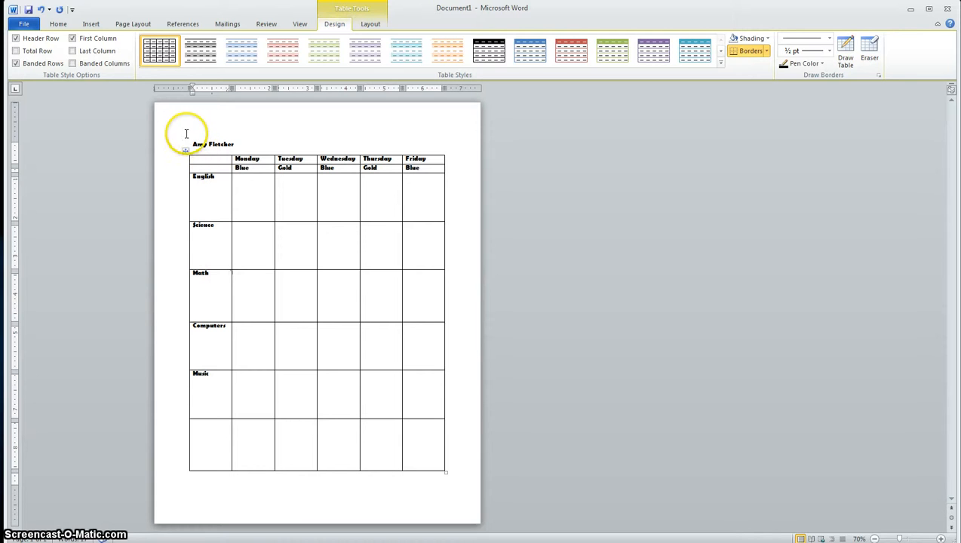
{"action": "left_click", "coordinate": [91, 25]}
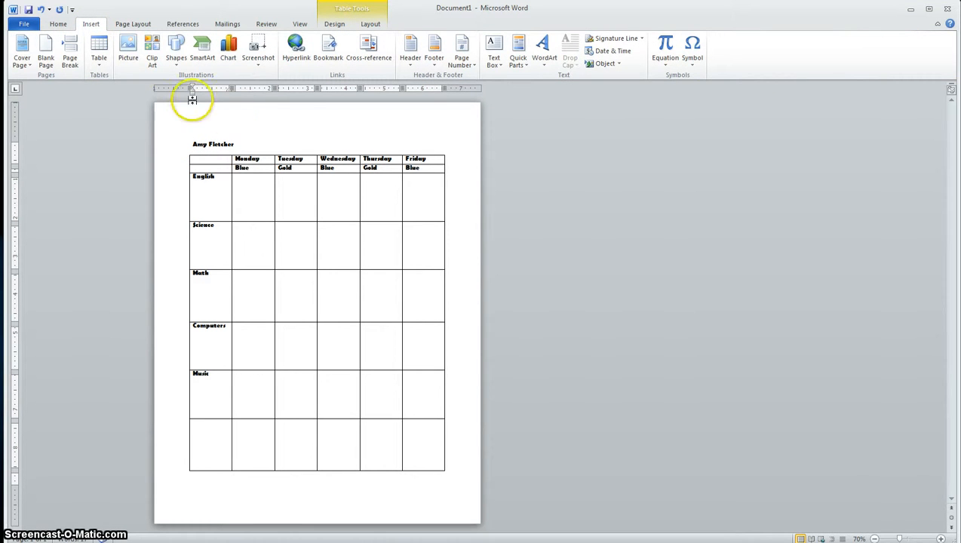
{"action": "left_click", "coordinate": [152, 51]}
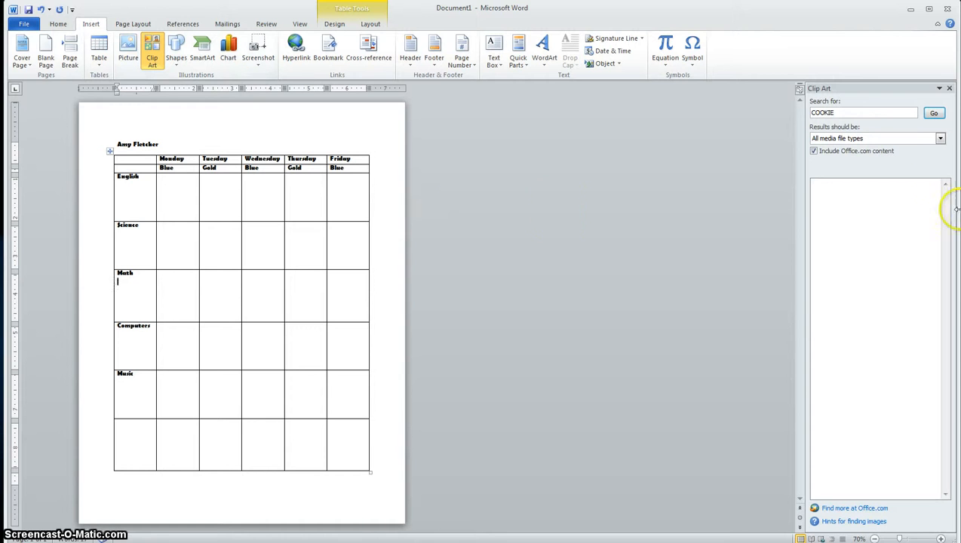
{"action": "left_click_drag", "start_coordinate": [838, 114], "coordinate": [765, 122]}
{"action": "type", "text": "math"}
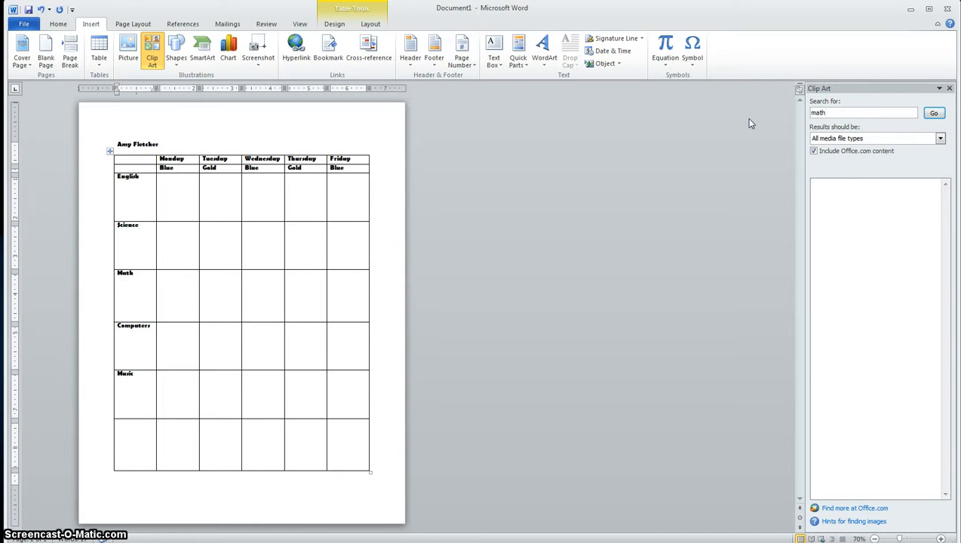
{"action": "key", "text": "Return"}
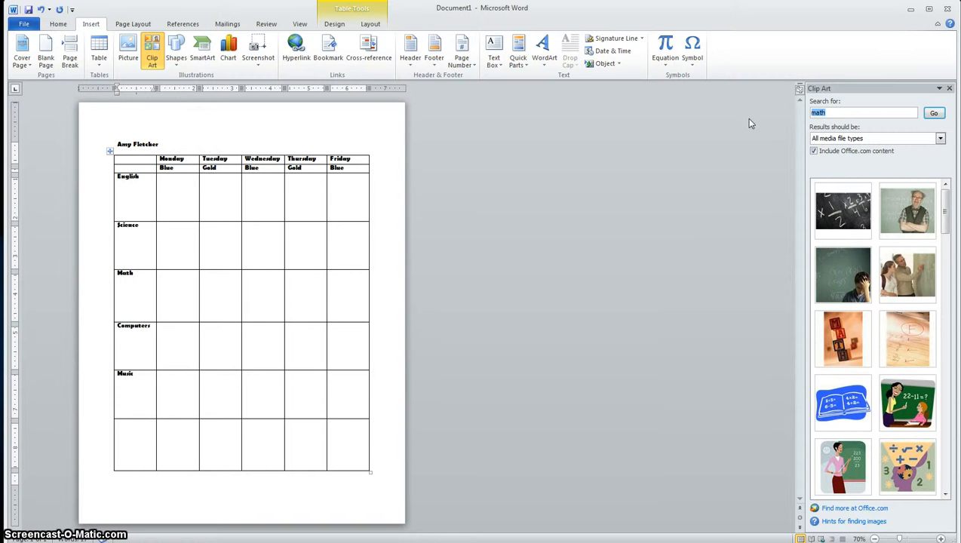
Step: Insert the protractor photo below Math and shrink it to about 0.73" high by 1.09" wide
{"action": "mouse_move", "coordinate": [937, 224]}
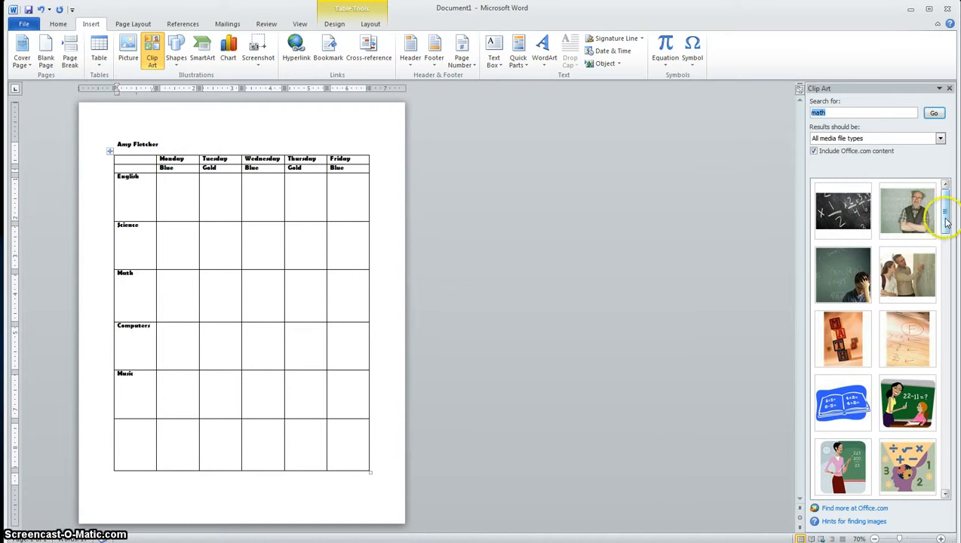
{"action": "left_click_drag", "start_coordinate": [946, 215], "coordinate": [950, 278]}
{"action": "left_click", "coordinate": [947, 495]}
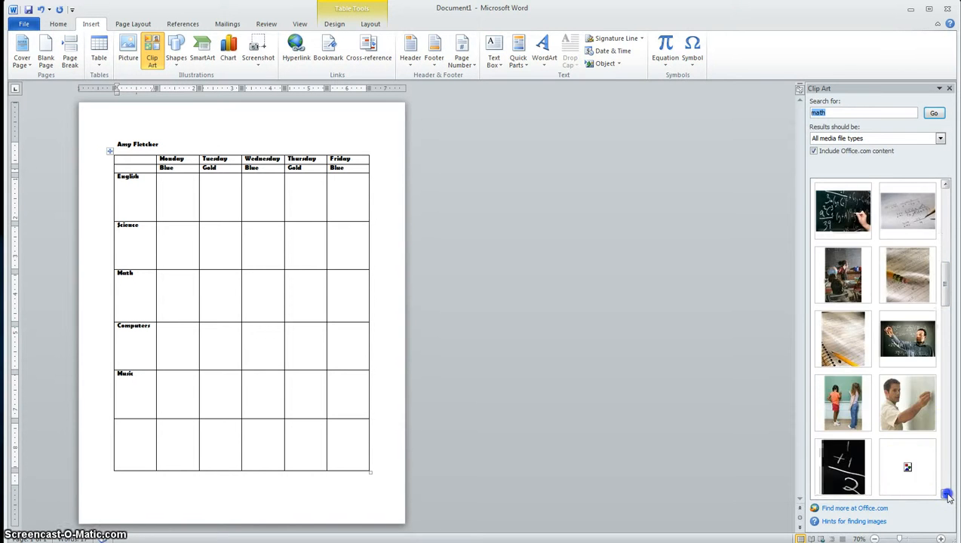
{"action": "left_click", "coordinate": [947, 495]}
{"action": "left_click", "coordinate": [947, 495]}
{"action": "left_click", "coordinate": [947, 495]}
{"action": "left_click", "coordinate": [947, 495]}
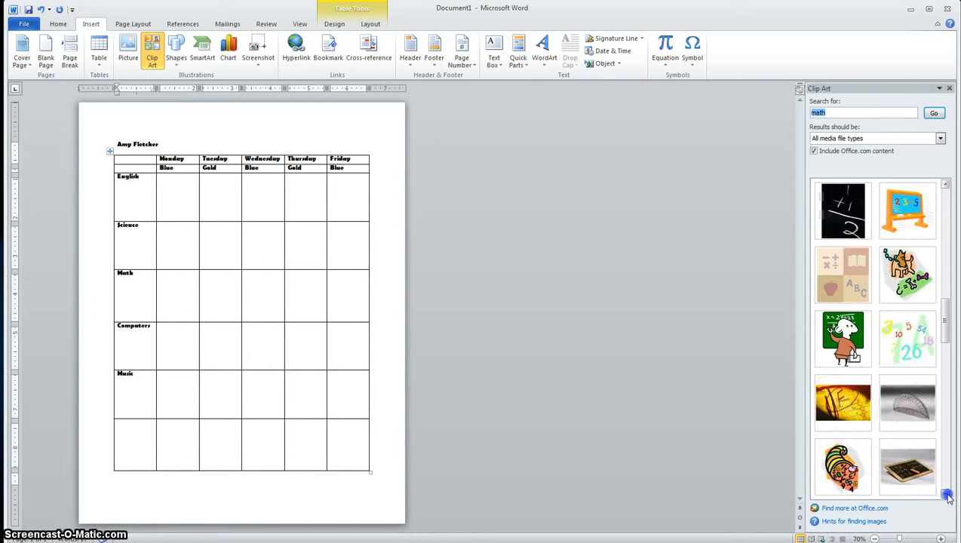
{"action": "left_click", "coordinate": [905, 408]}
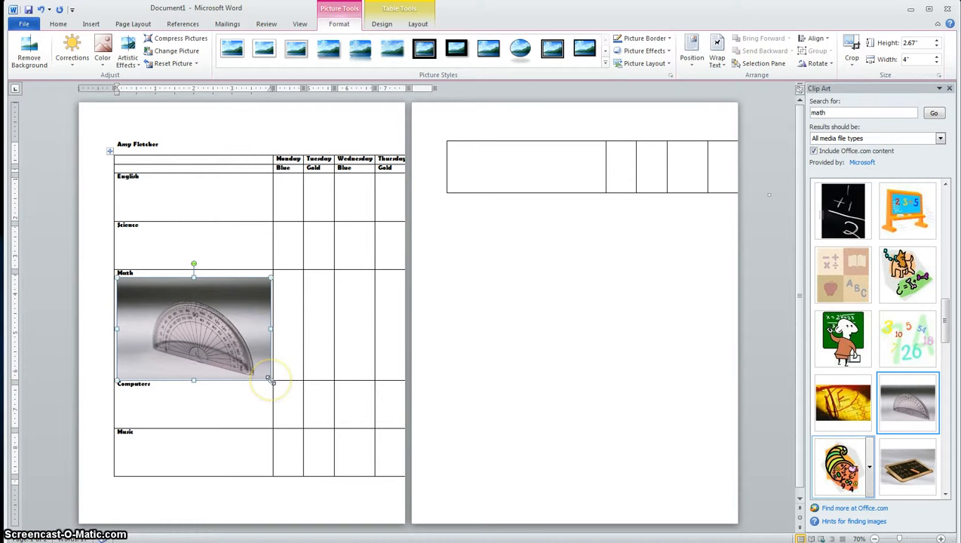
{"action": "mouse_move", "coordinate": [270, 379]}
{"action": "left_mouse_down"}
{"action": "mouse_move", "coordinate": [140, 305]}
{"action": "mouse_move", "coordinate": [157, 304]}
{"action": "left_mouse_up"}
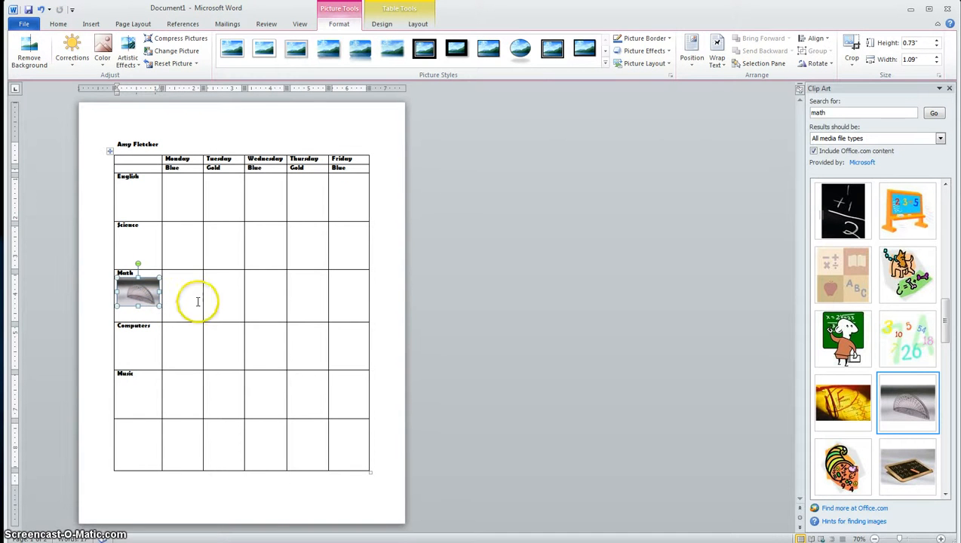
{"action": "left_click", "coordinate": [309, 300]}
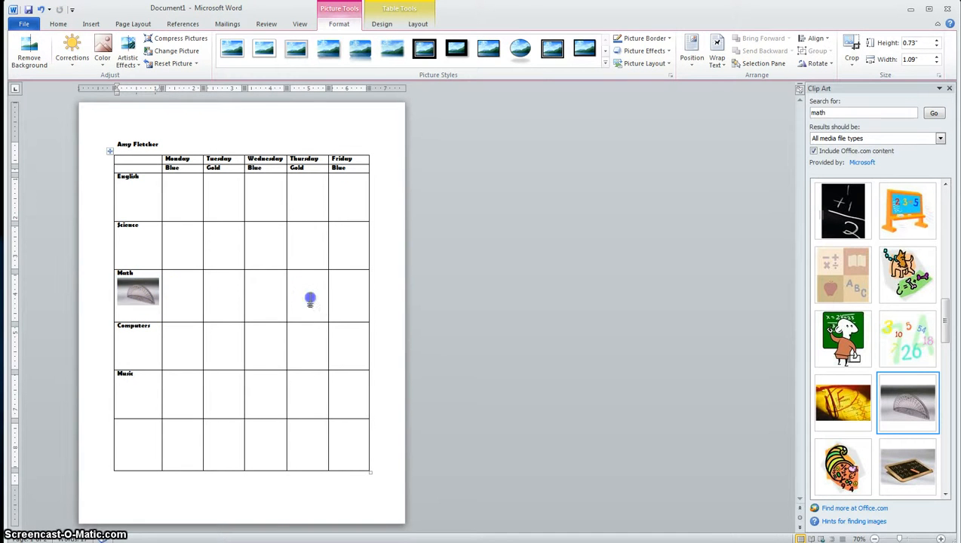
Step: Start a new line below the Music label and search the clip art for music
{"action": "left_click", "coordinate": [147, 376]}
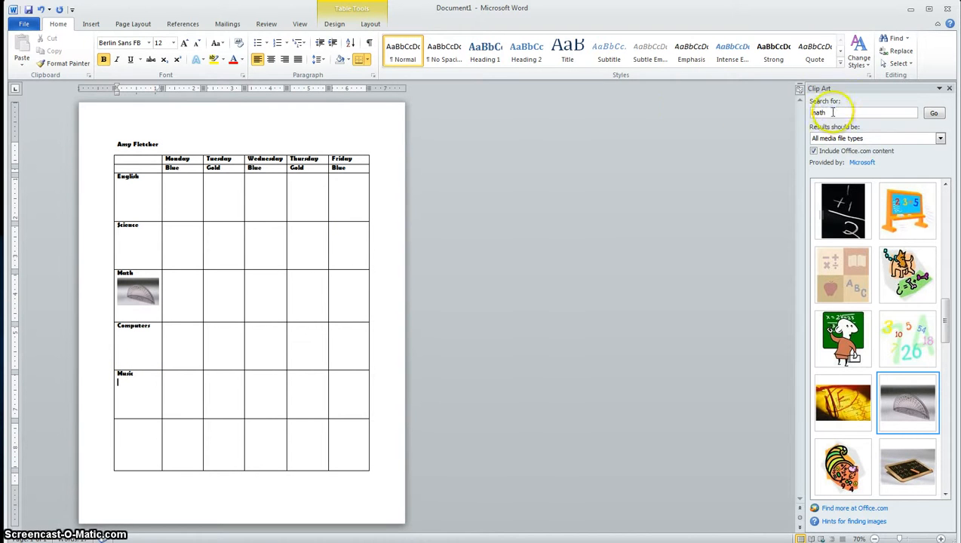
{"action": "left_click_drag", "start_coordinate": [843, 112], "coordinate": [785, 117]}
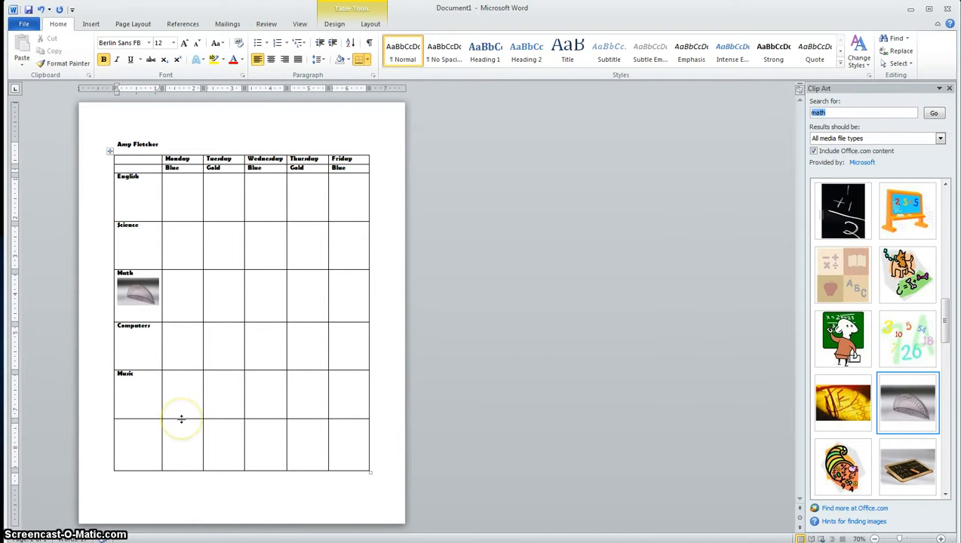
{"action": "type", "text": "music"}
{"action": "key", "text": "Return"}
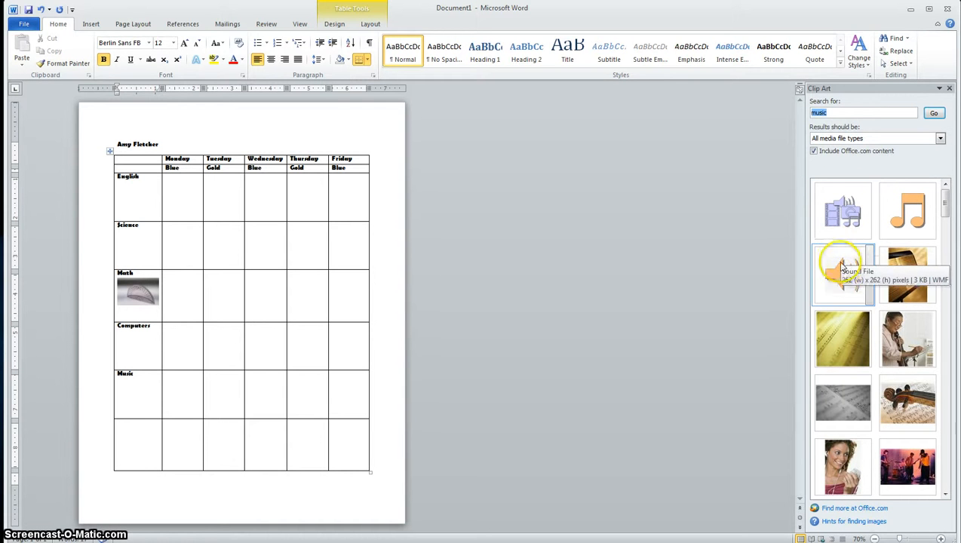
Step: Insert the grey sheet-music photo below Music and shrink it to about 0.78" high by 1.17" wide
{"action": "left_click", "coordinate": [830, 408]}
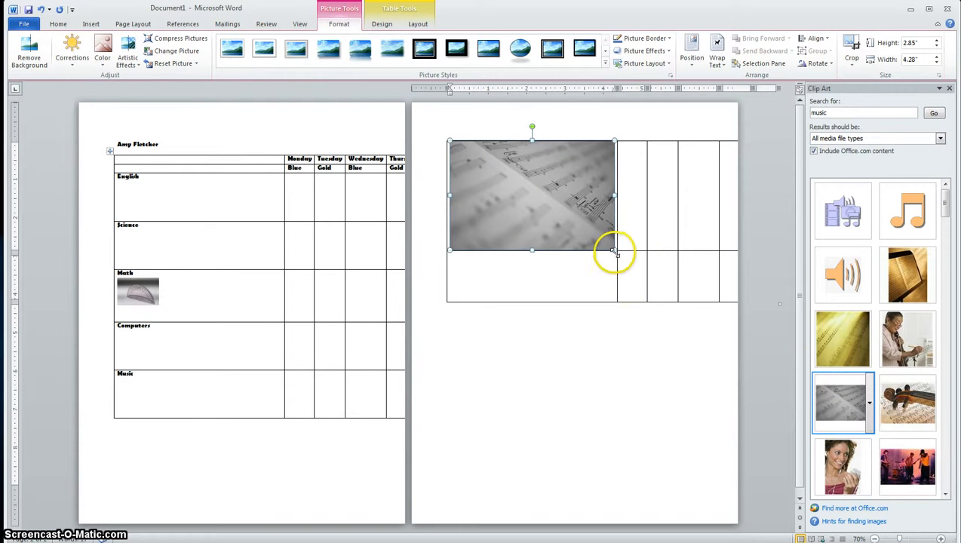
{"action": "left_click_drag", "start_coordinate": [613, 250], "coordinate": [478, 165]}
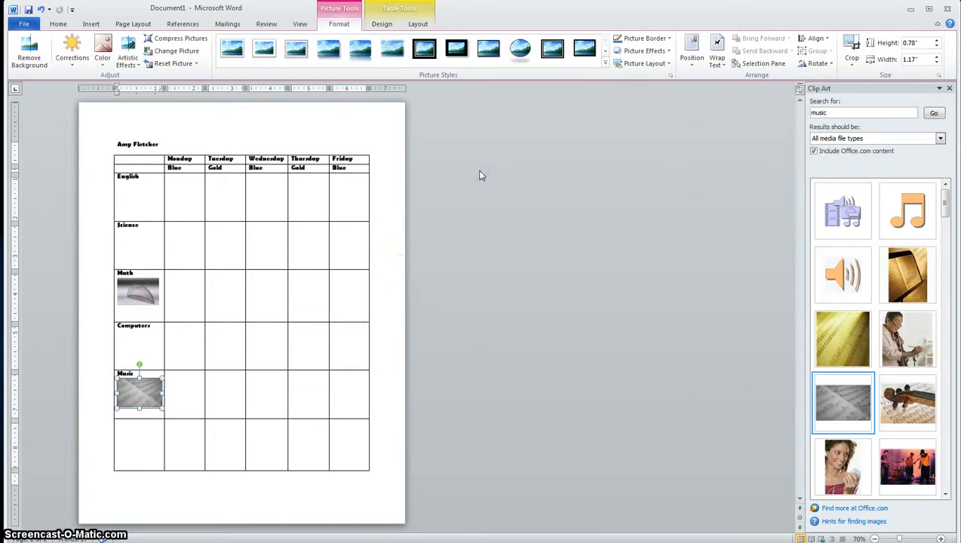
{"action": "left_click", "coordinate": [313, 340]}
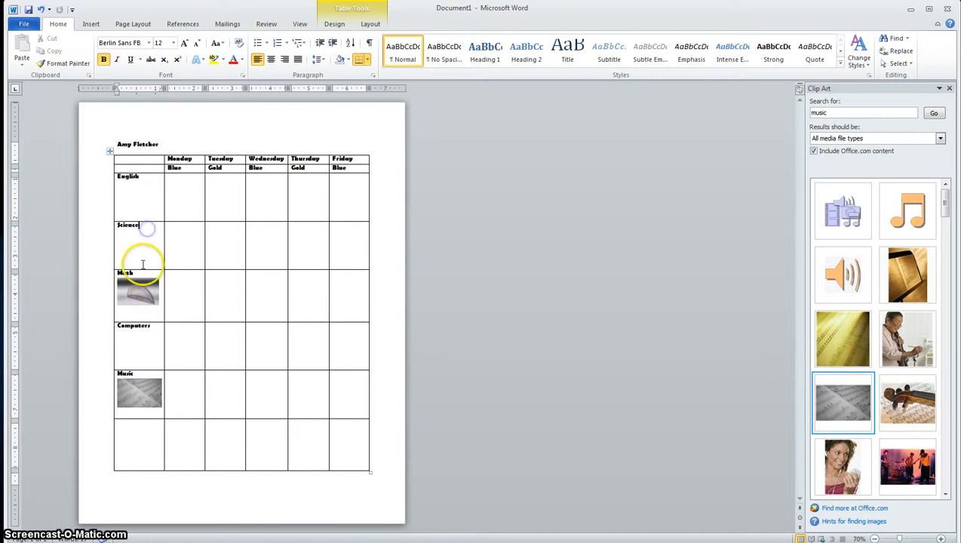
{"action": "left_click", "coordinate": [146, 330]}
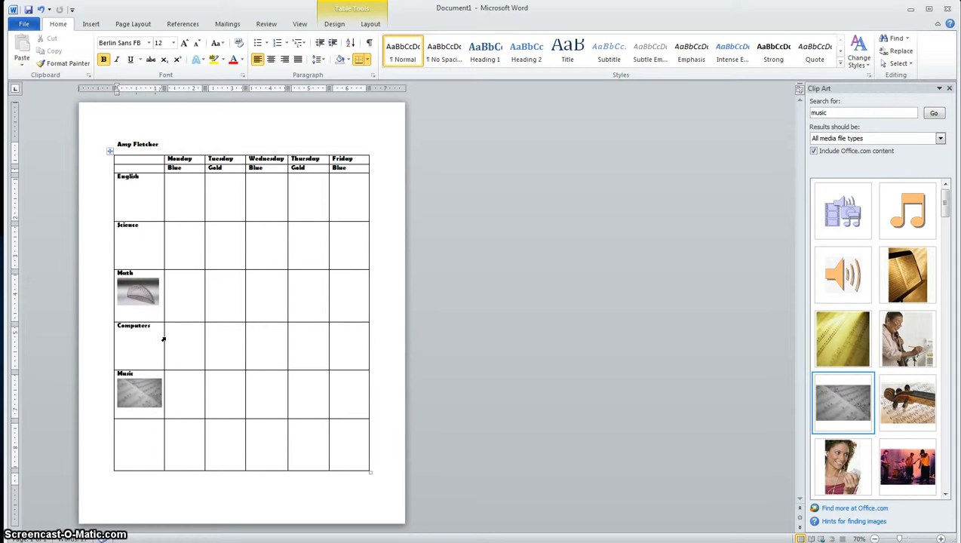
{"action": "left_click", "coordinate": [264, 174]}
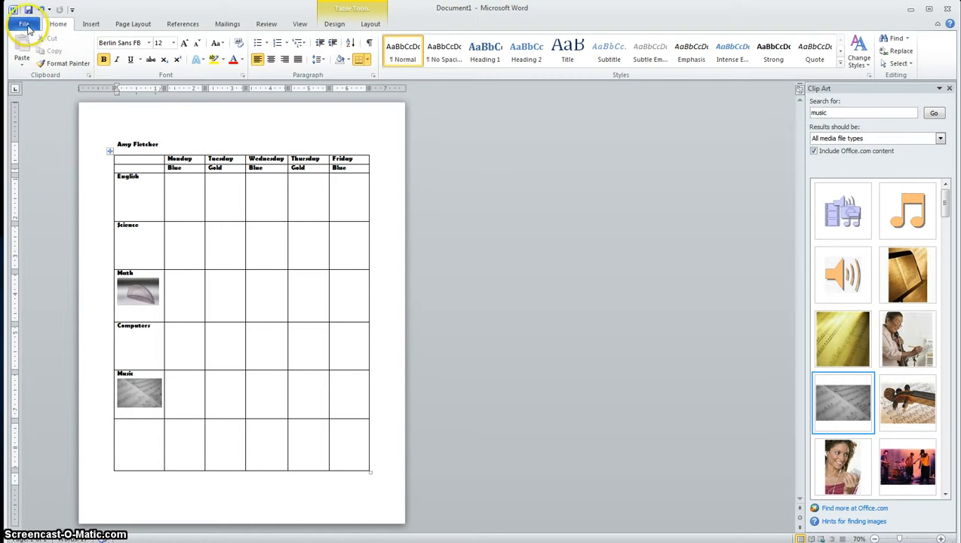
Step: Fill in the Save As file name with the surname followed by "homework sheet", and dismiss the dialog without saving
{"action": "left_click", "coordinate": [27, 25]}
{"action": "left_click", "coordinate": [46, 57]}
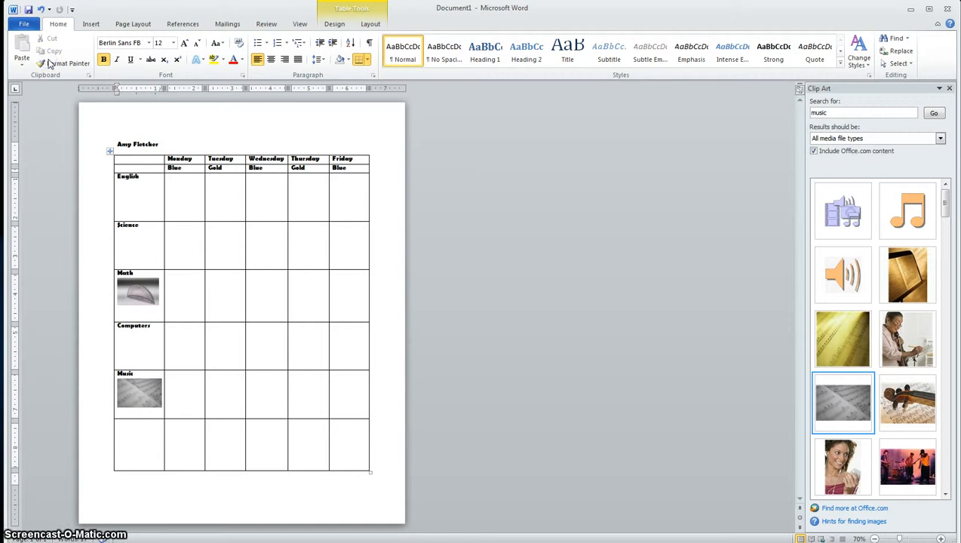
{"action": "type", "text": "f"}
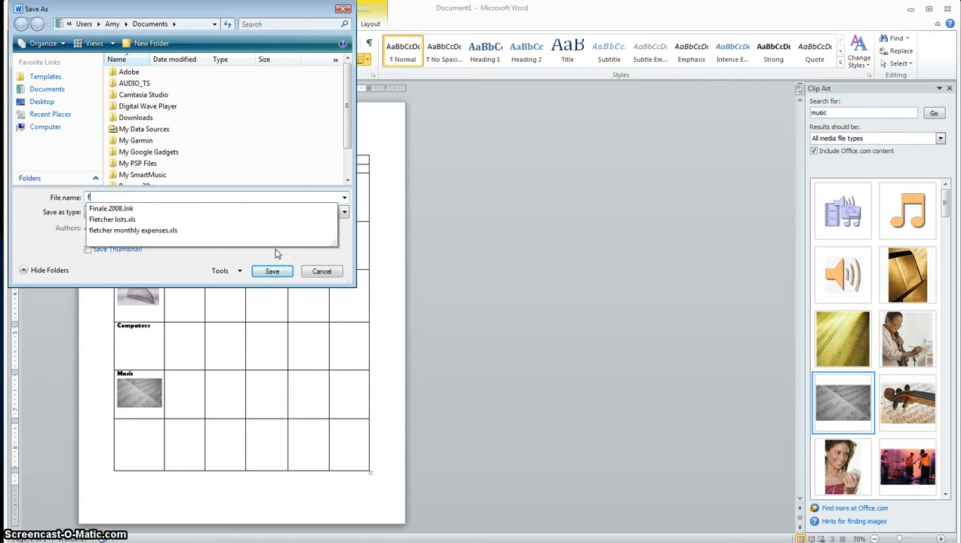
{"action": "type", "text": "letcher"}
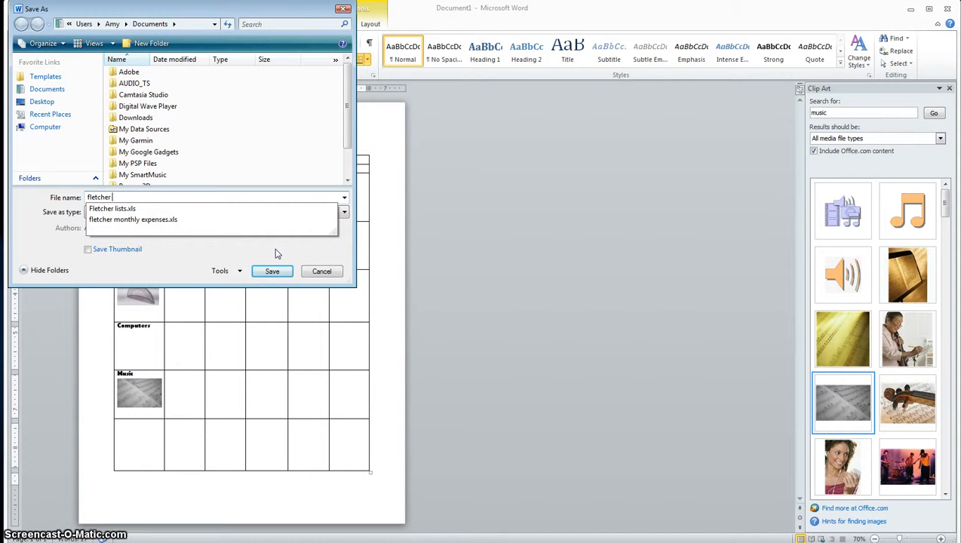
{"action": "type", "text": " homework she"}
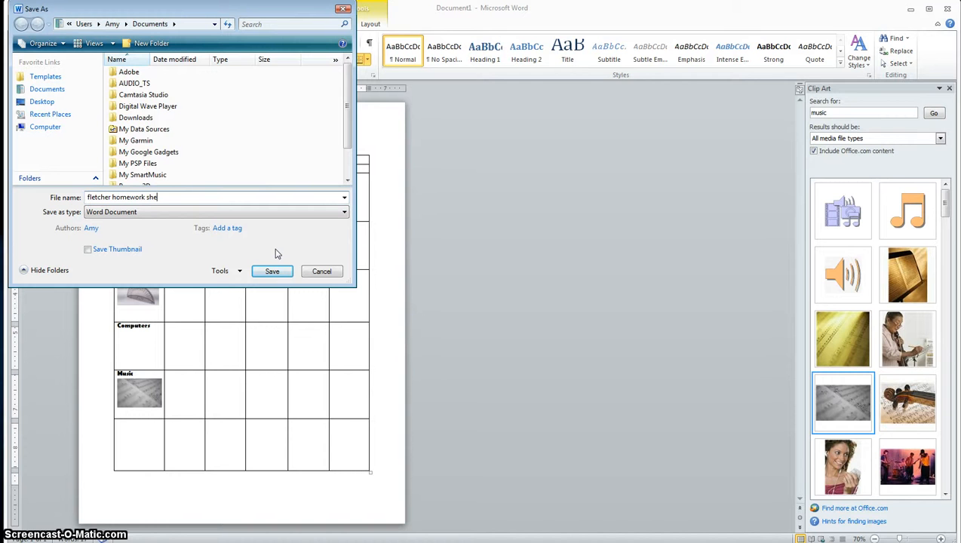
{"action": "type", "text": "et"}
{"action": "left_click", "coordinate": [278, 272]}
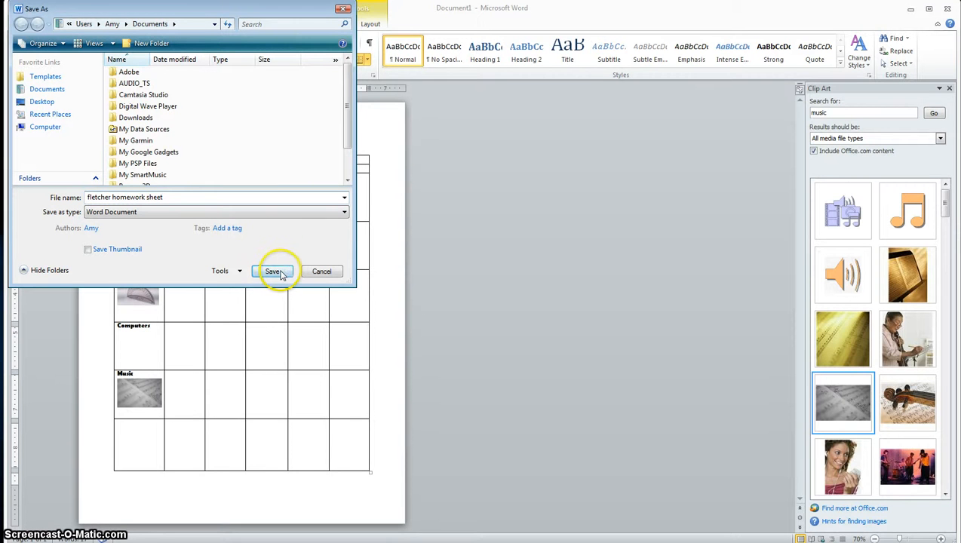
{"action": "left_click", "coordinate": [341, 9]}
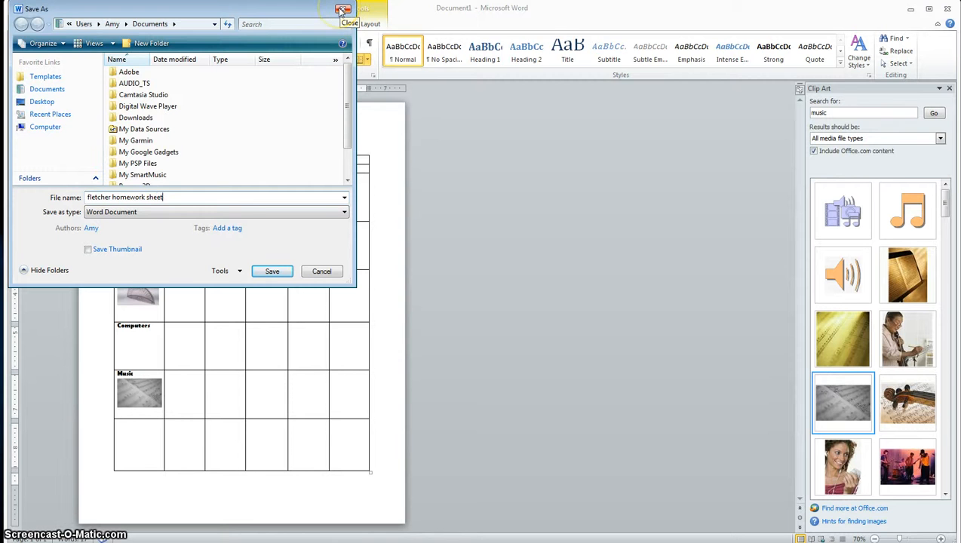
{"action": "left_click", "coordinate": [341, 9]}
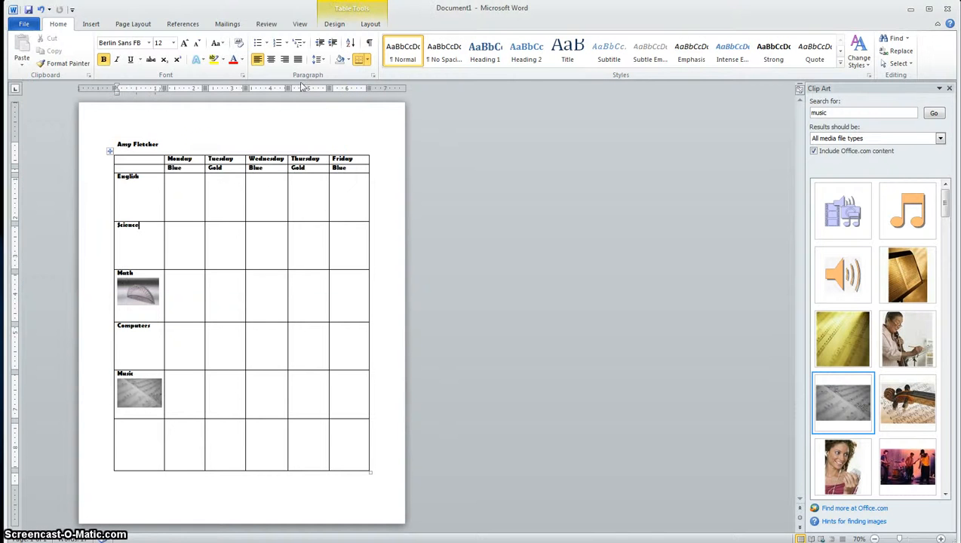
{"action": "left_click", "coordinate": [184, 169]}
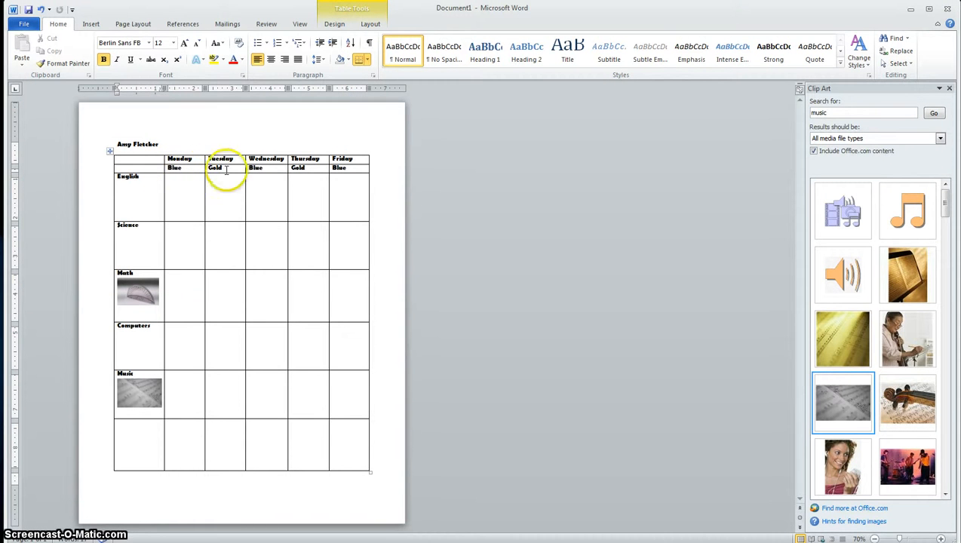